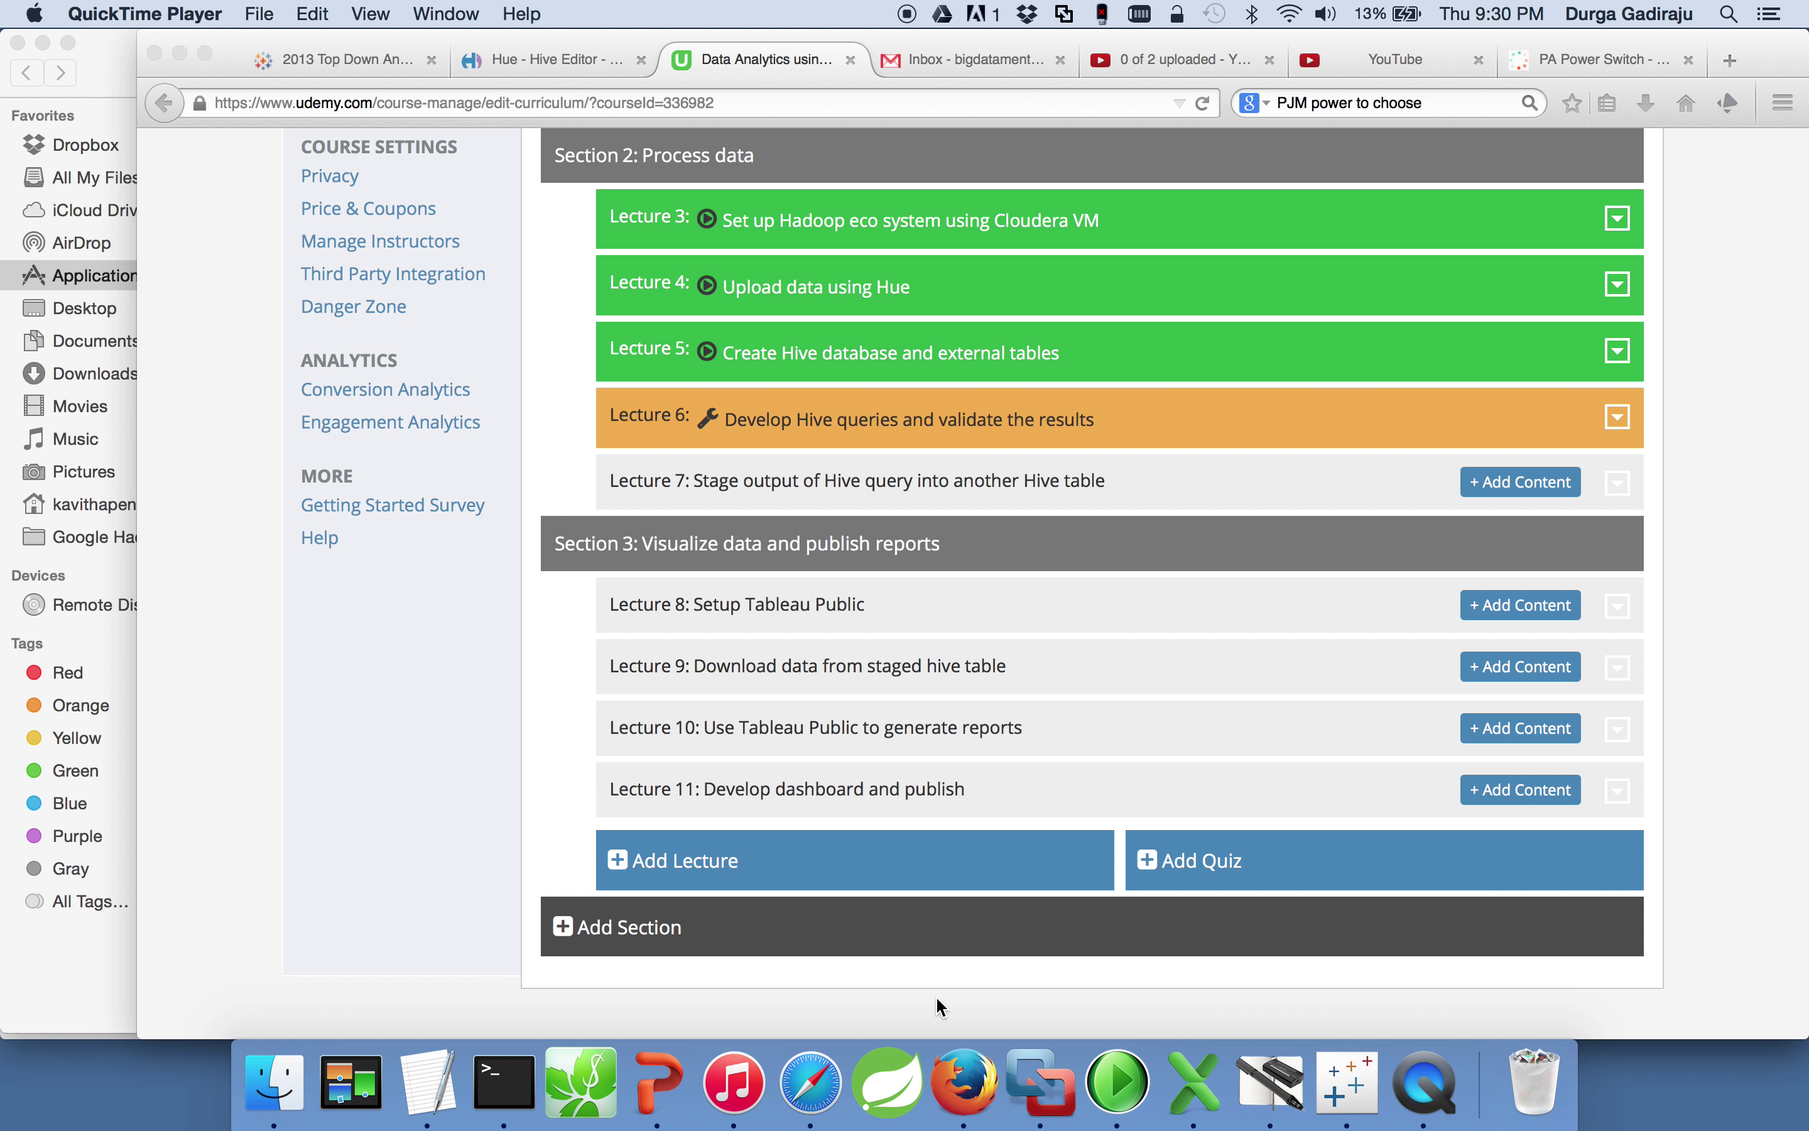
Step: Make Firefox active, showing the Udemy edit-curriculum page for Section 2
left_click(979, 1095)
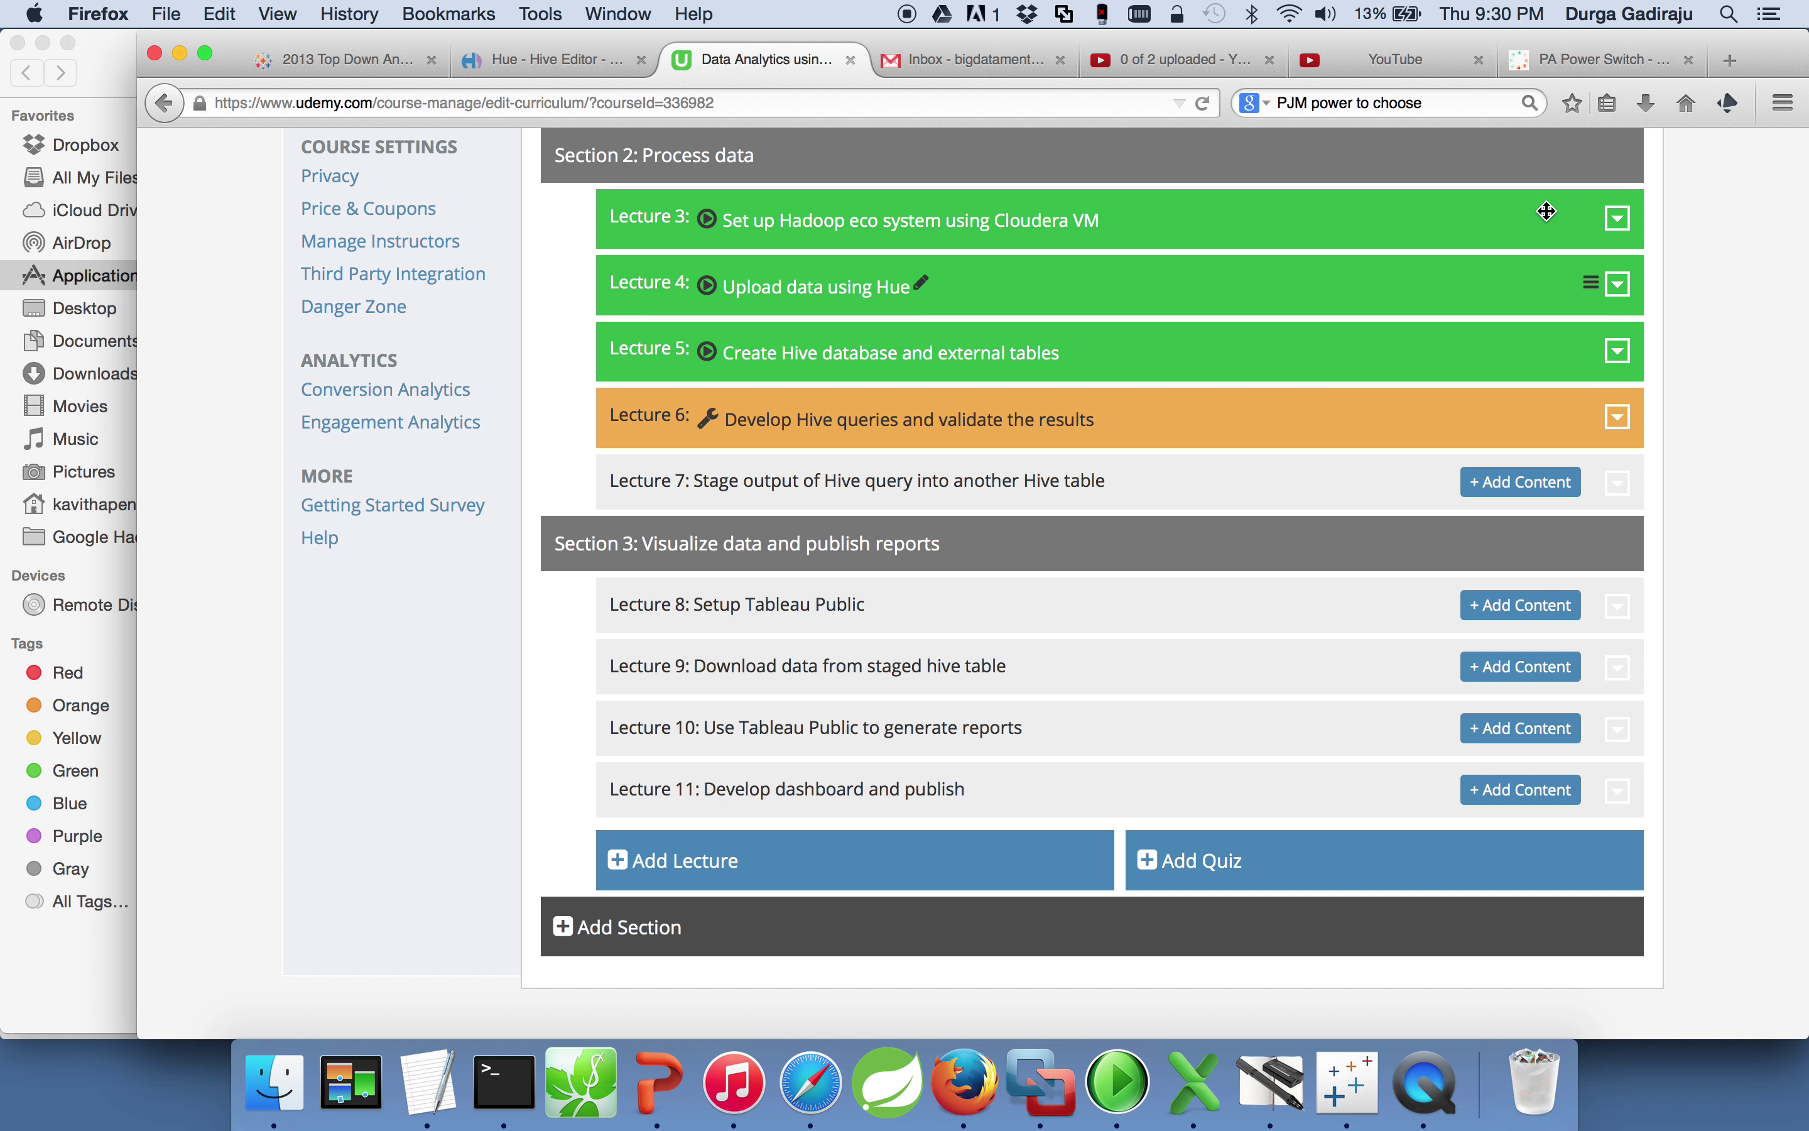
Step: Close the PA Power Switch tab, Google 'tableau public' in a new tab, and open the Tableau Software result
left_click(1689, 59)
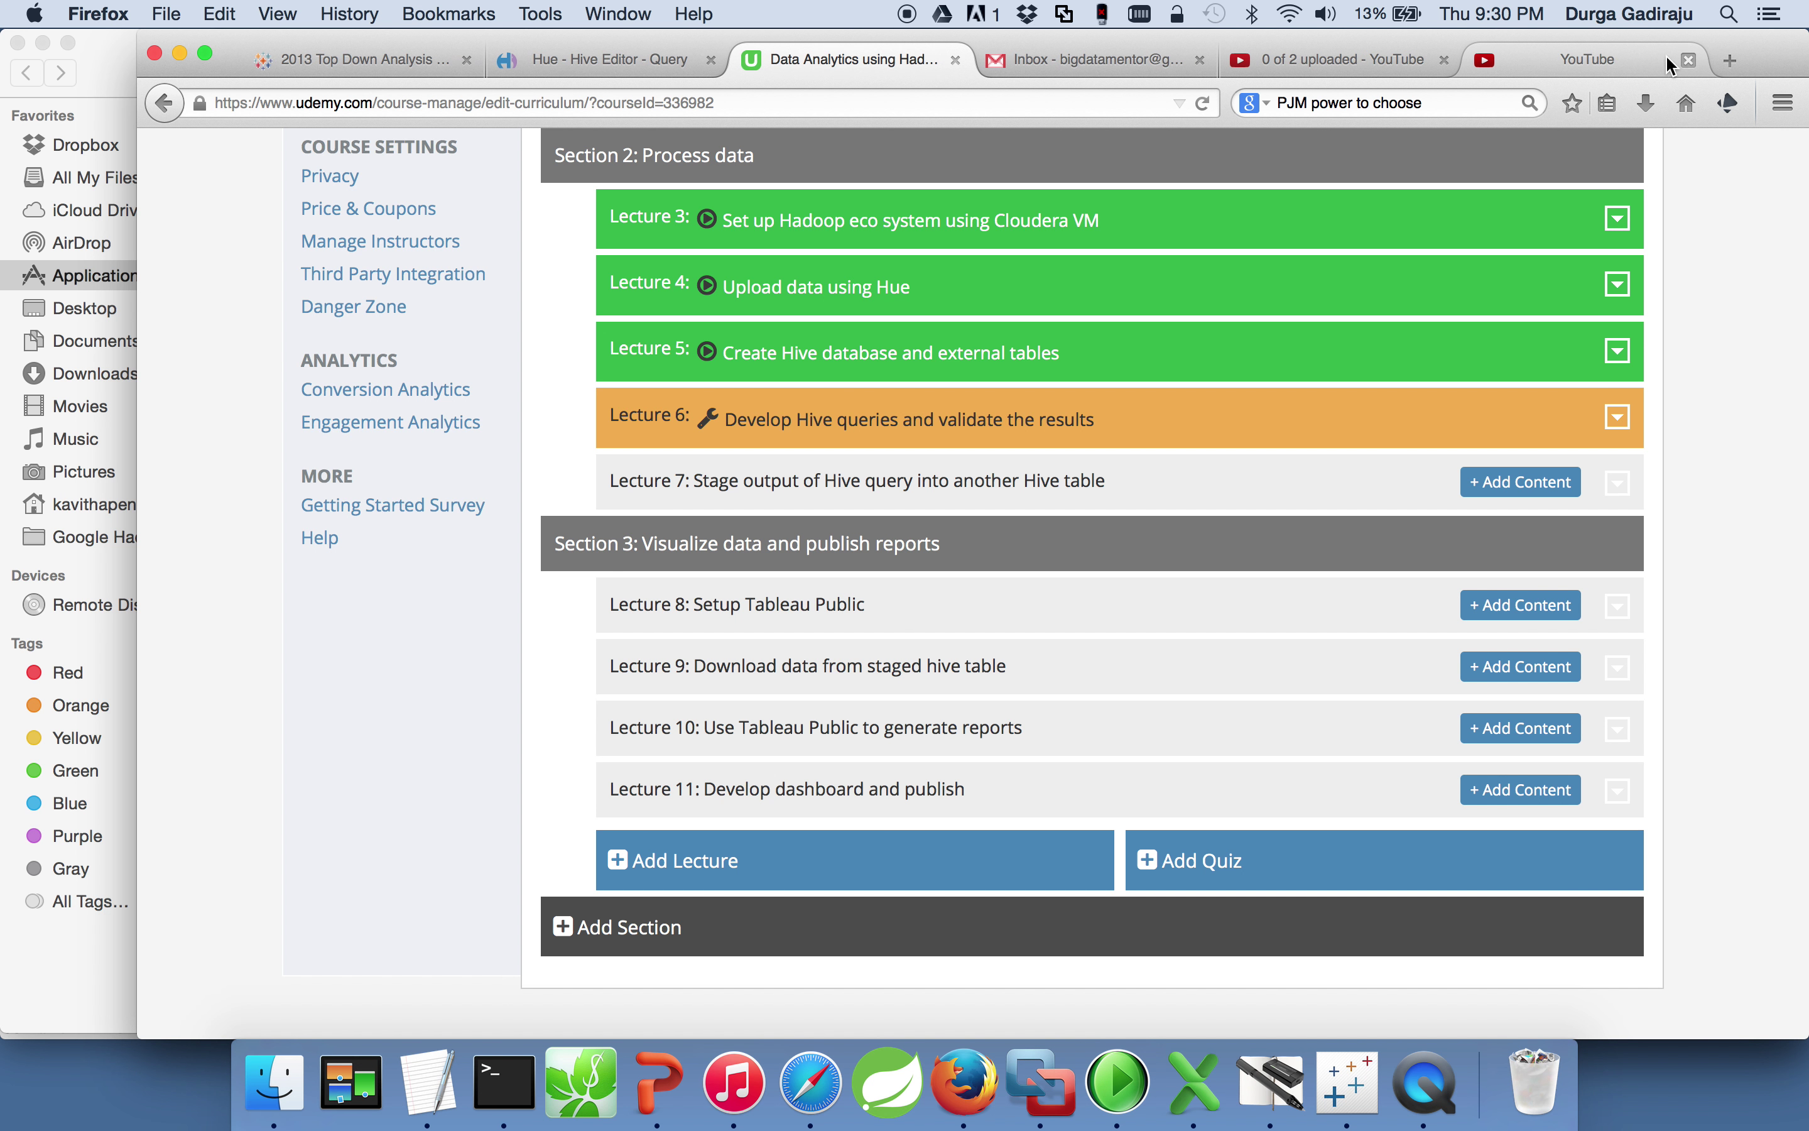
left_click(1731, 59)
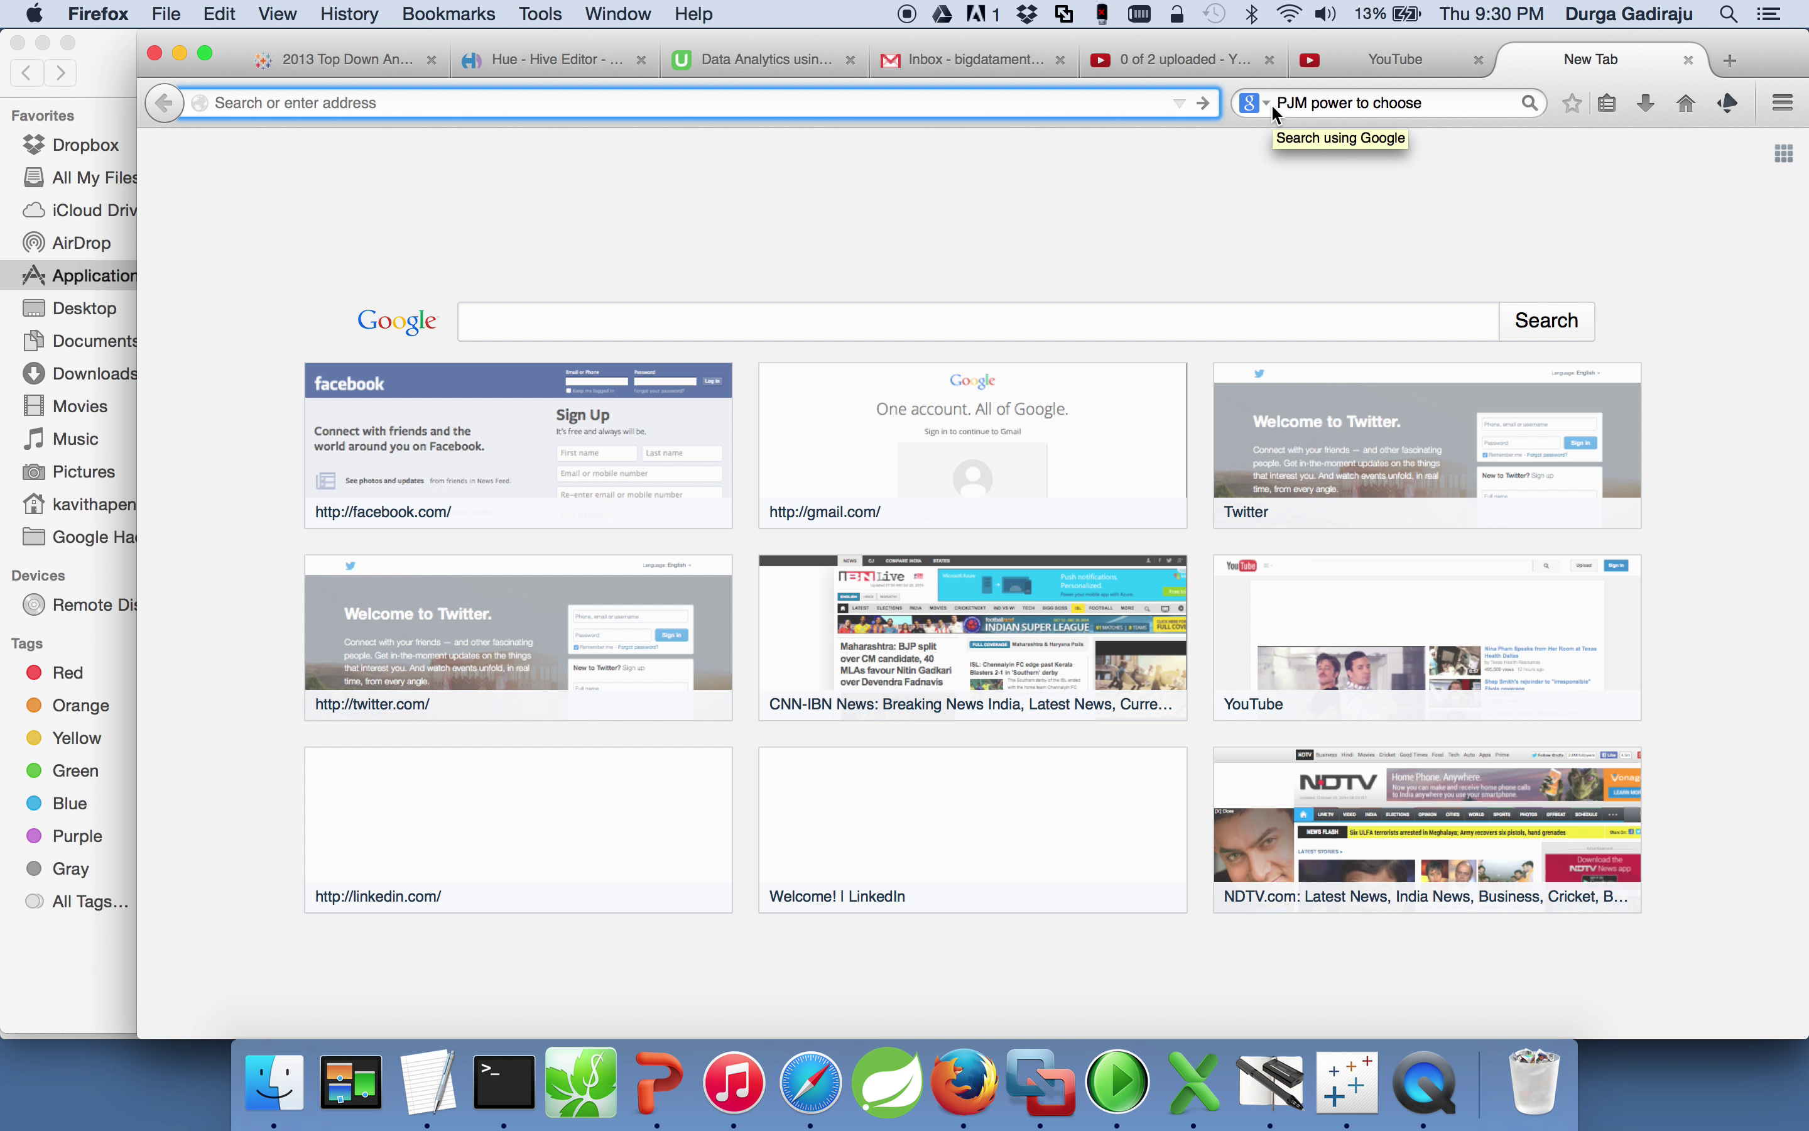
type("tableau")
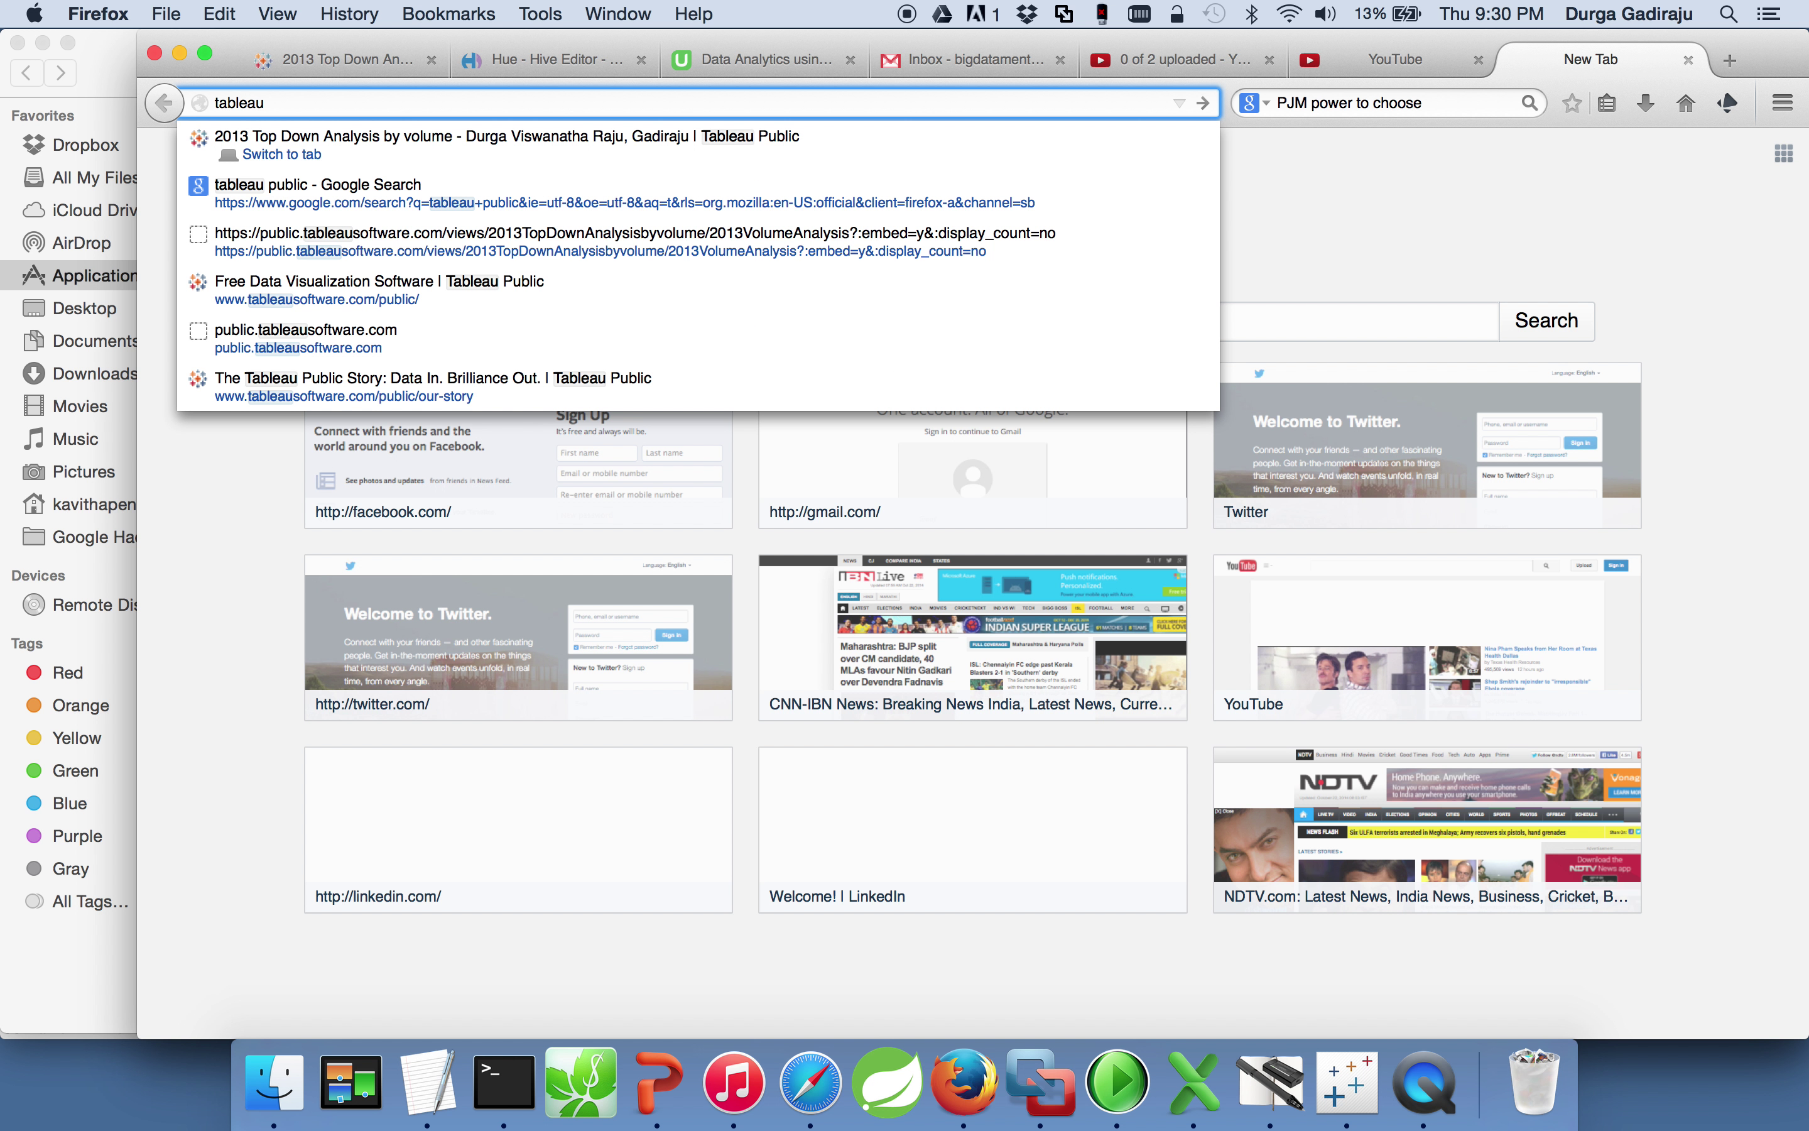
type(" public")
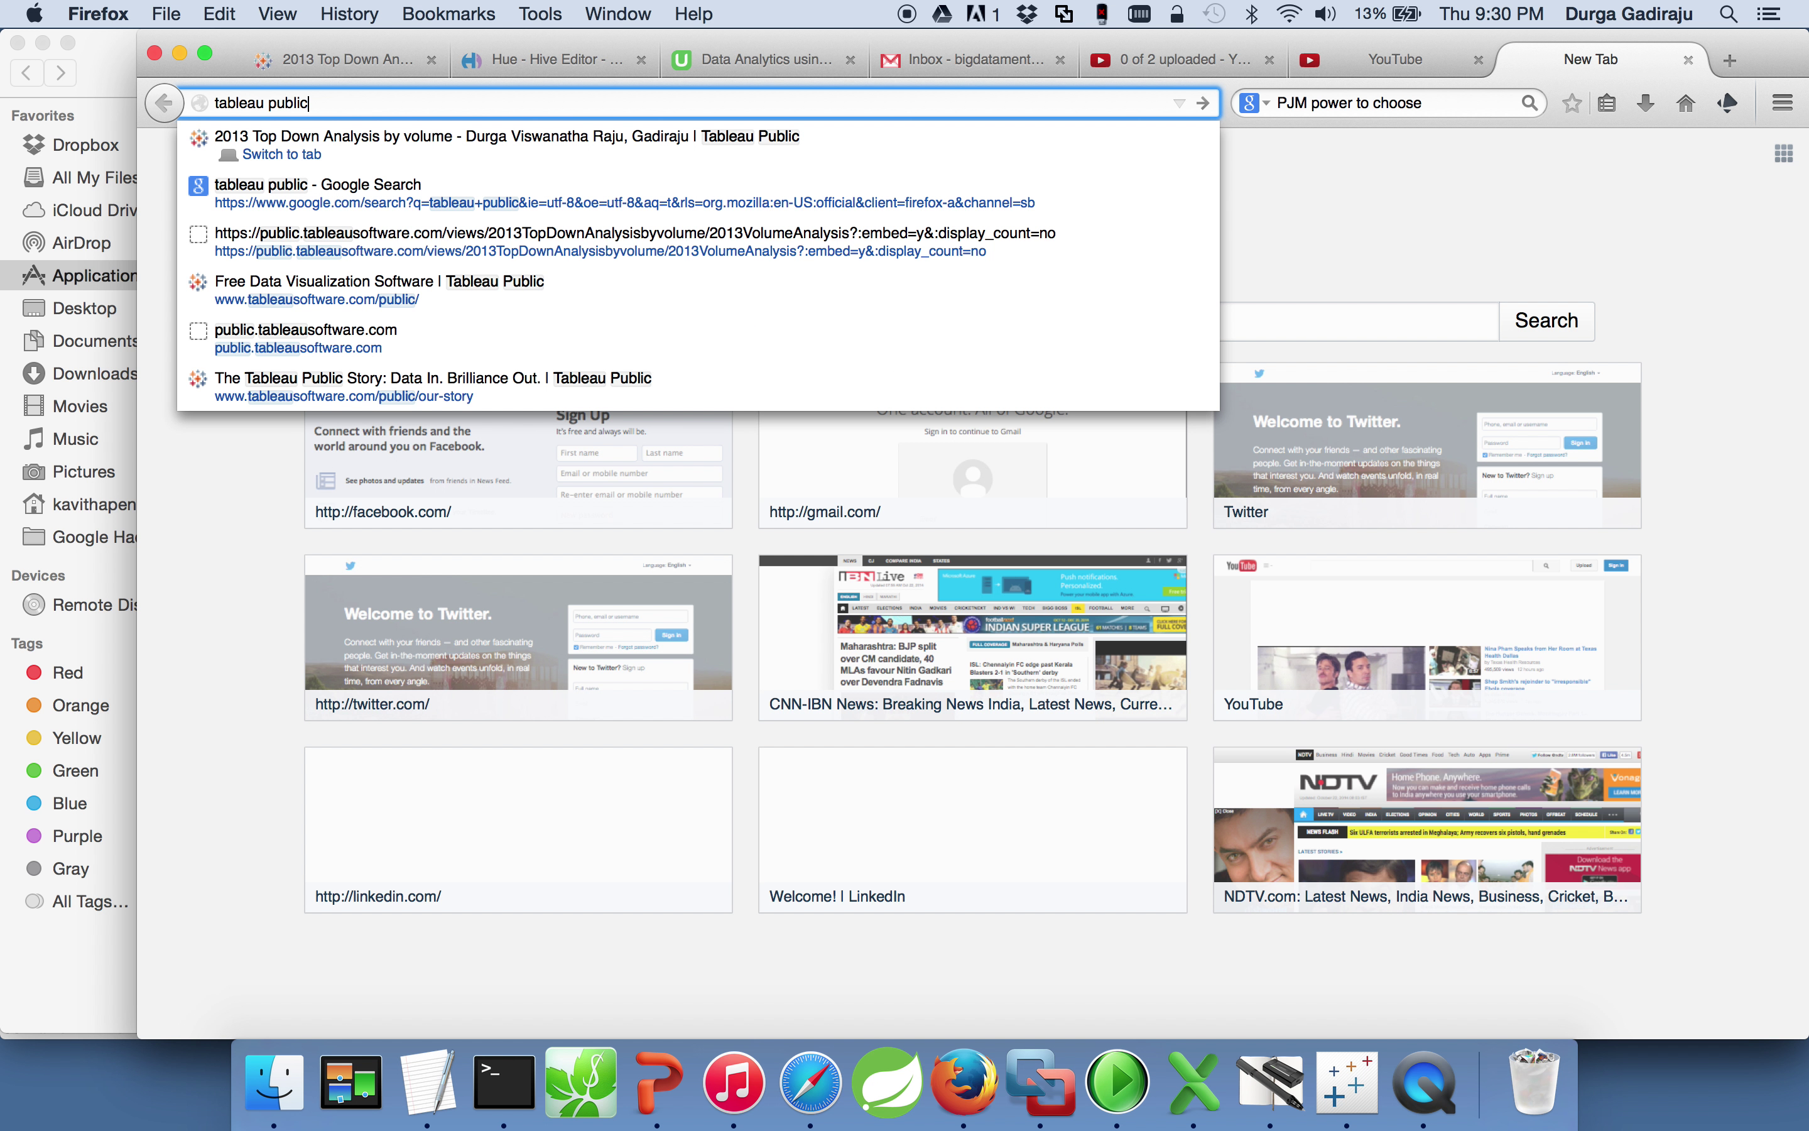
key("Return")
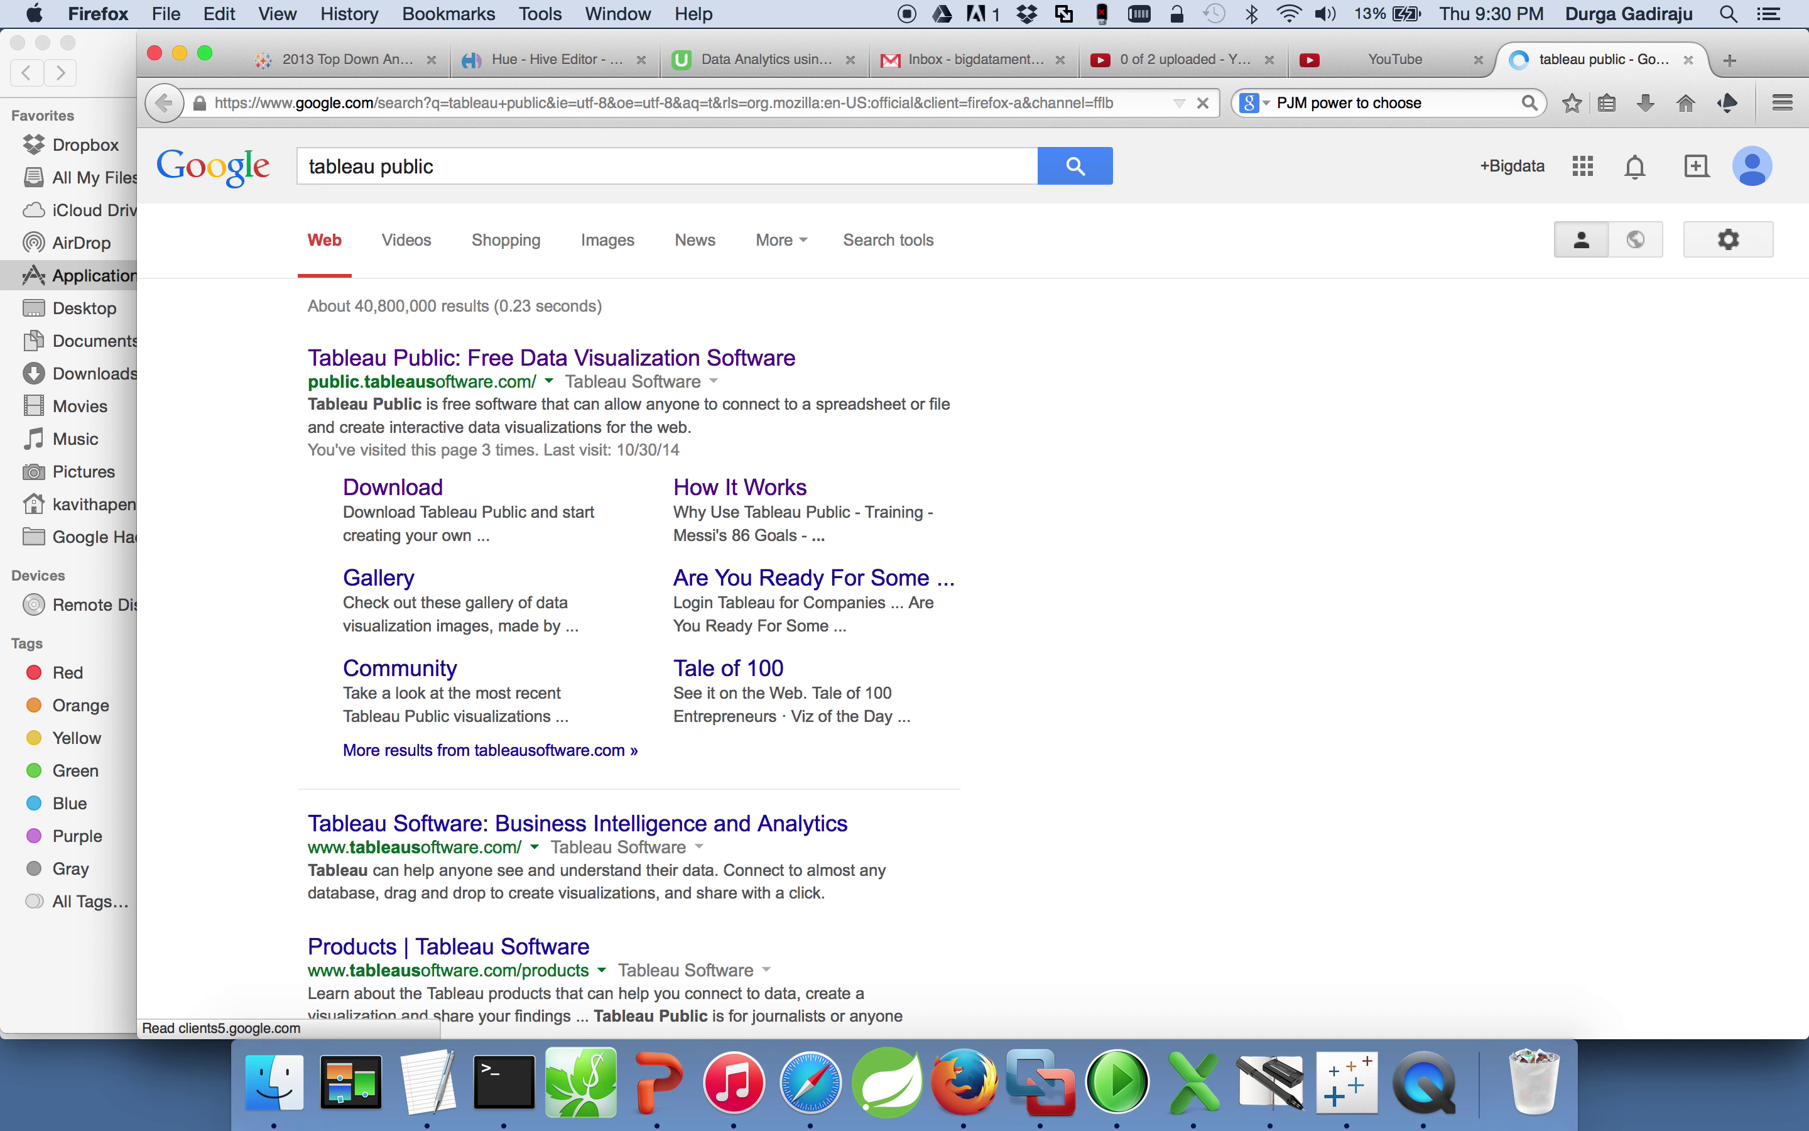
left_click(491, 827)
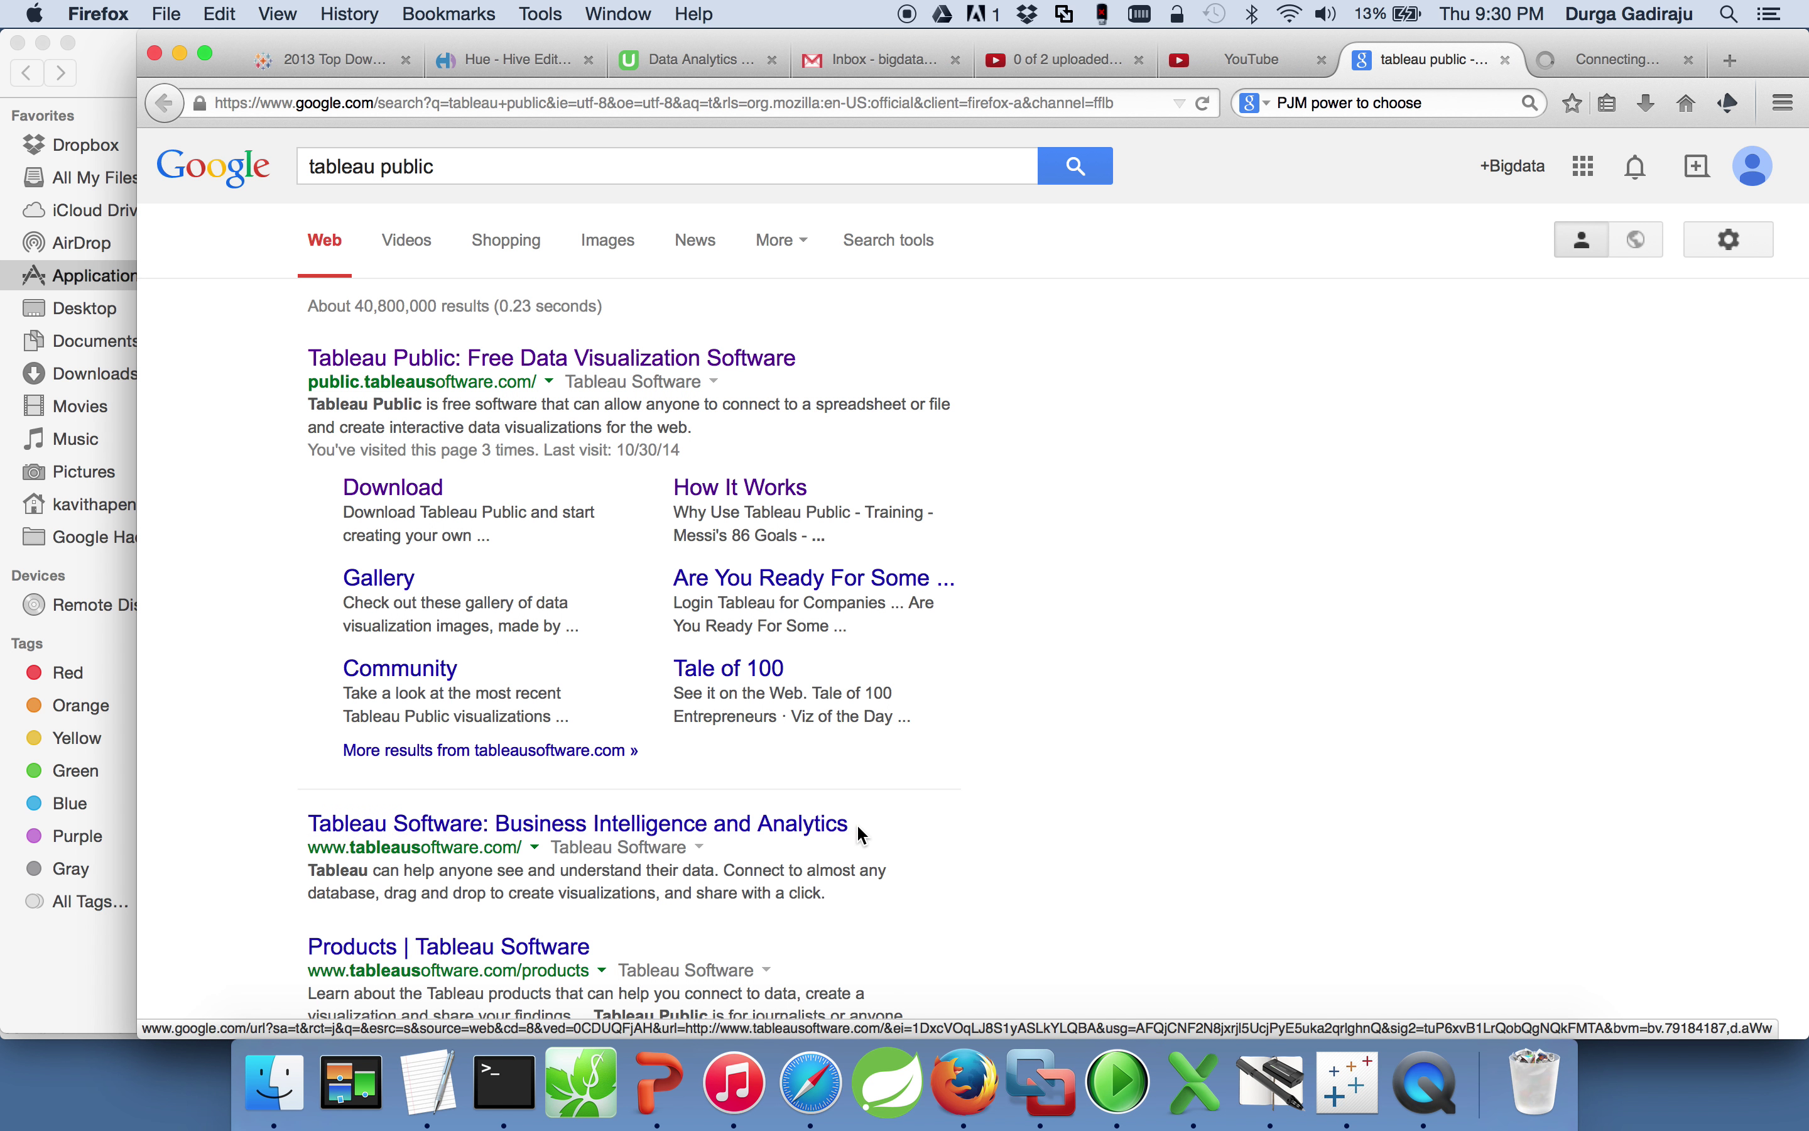
Step: Switch to the loading Tableau Software tab and close it to return to the search results
left_click(1636, 59)
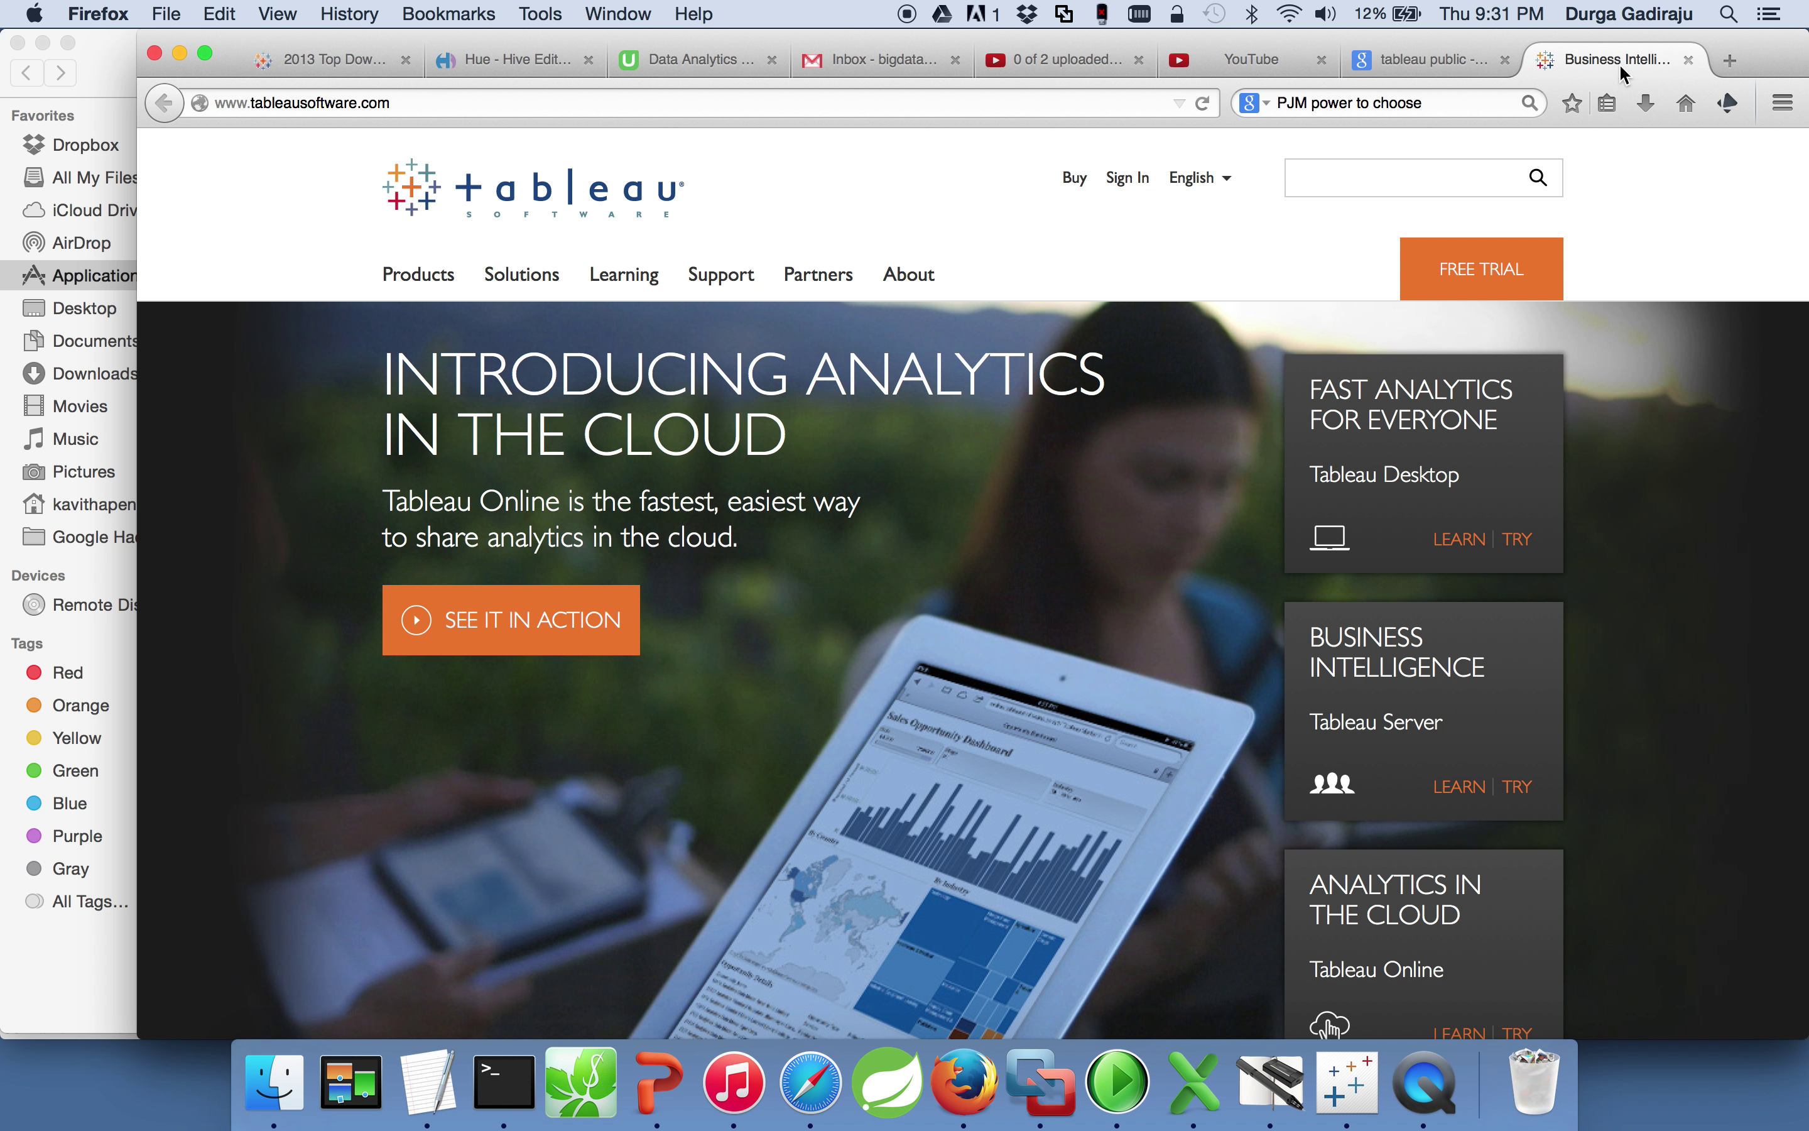
left_click(1688, 60)
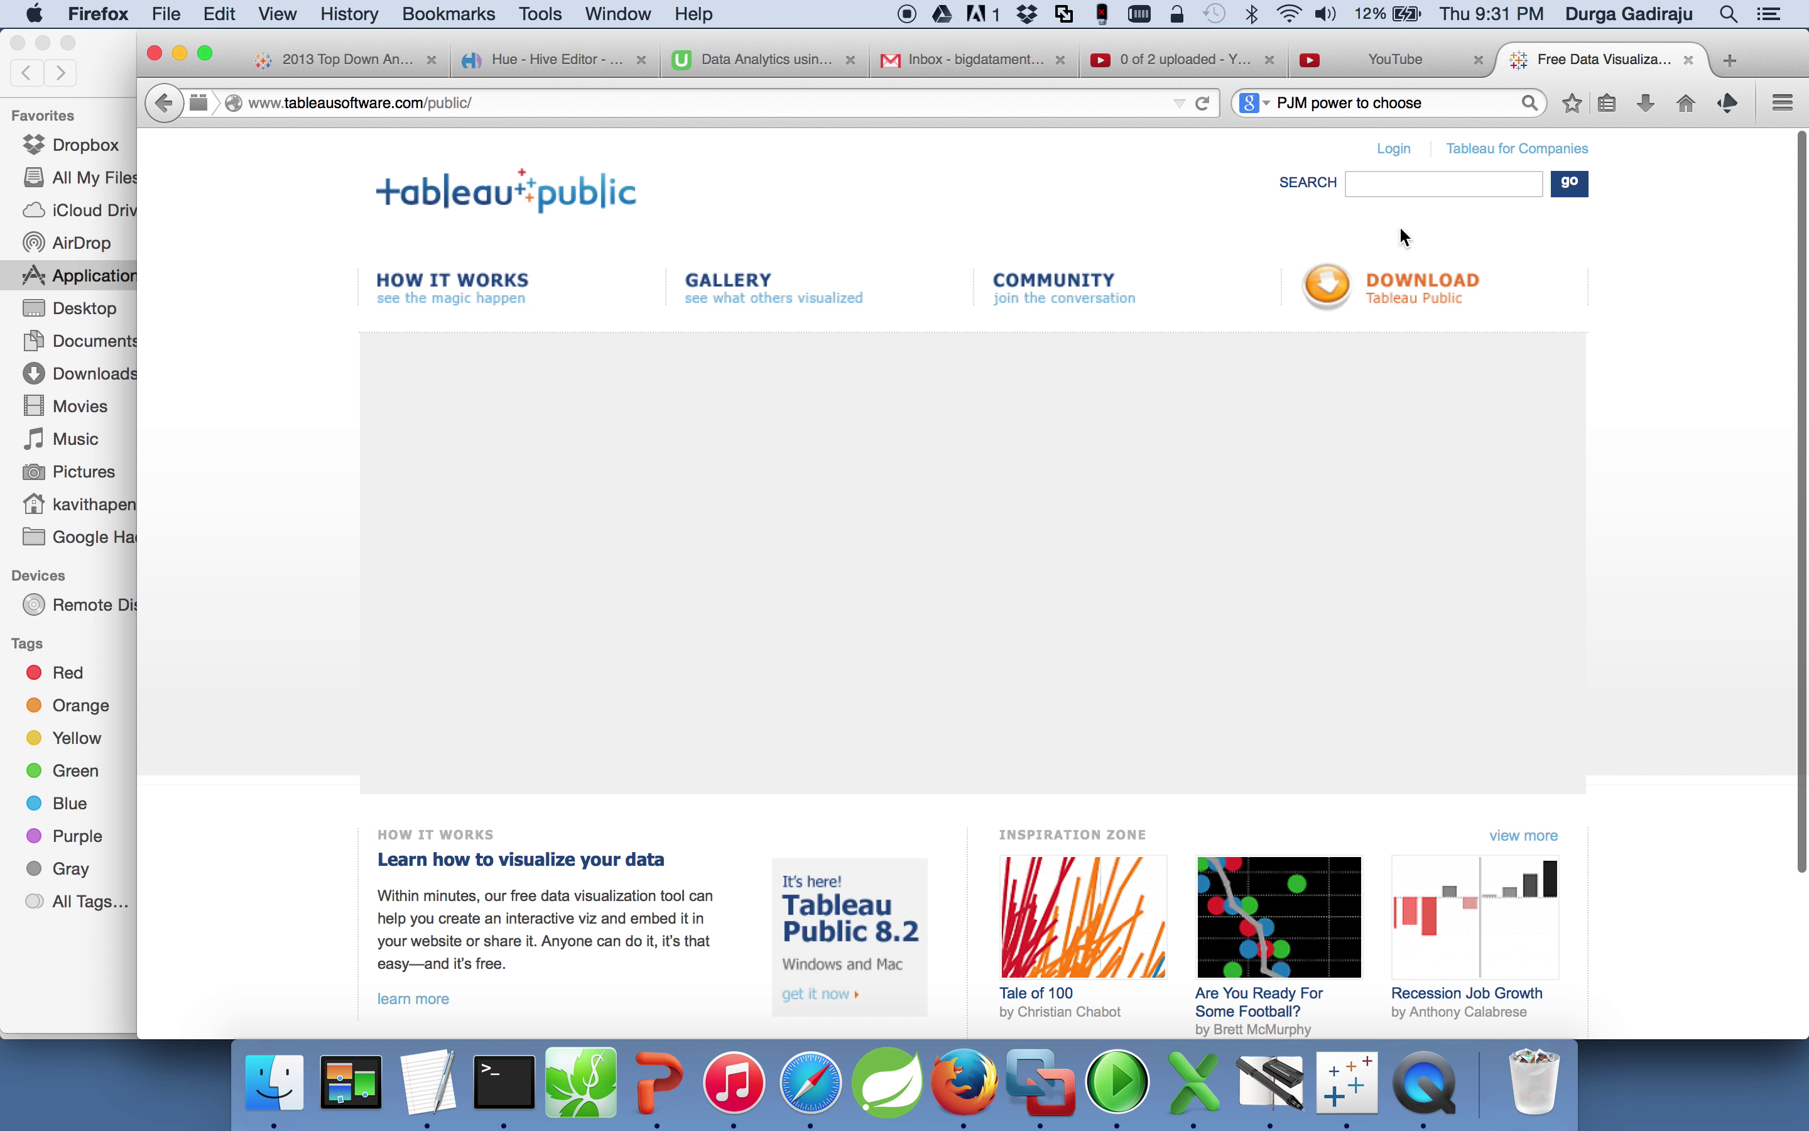
Step: On the Tableau Public download page, enter your email address and submit it to download TableauPublic.dmg
left_click(1412, 301)
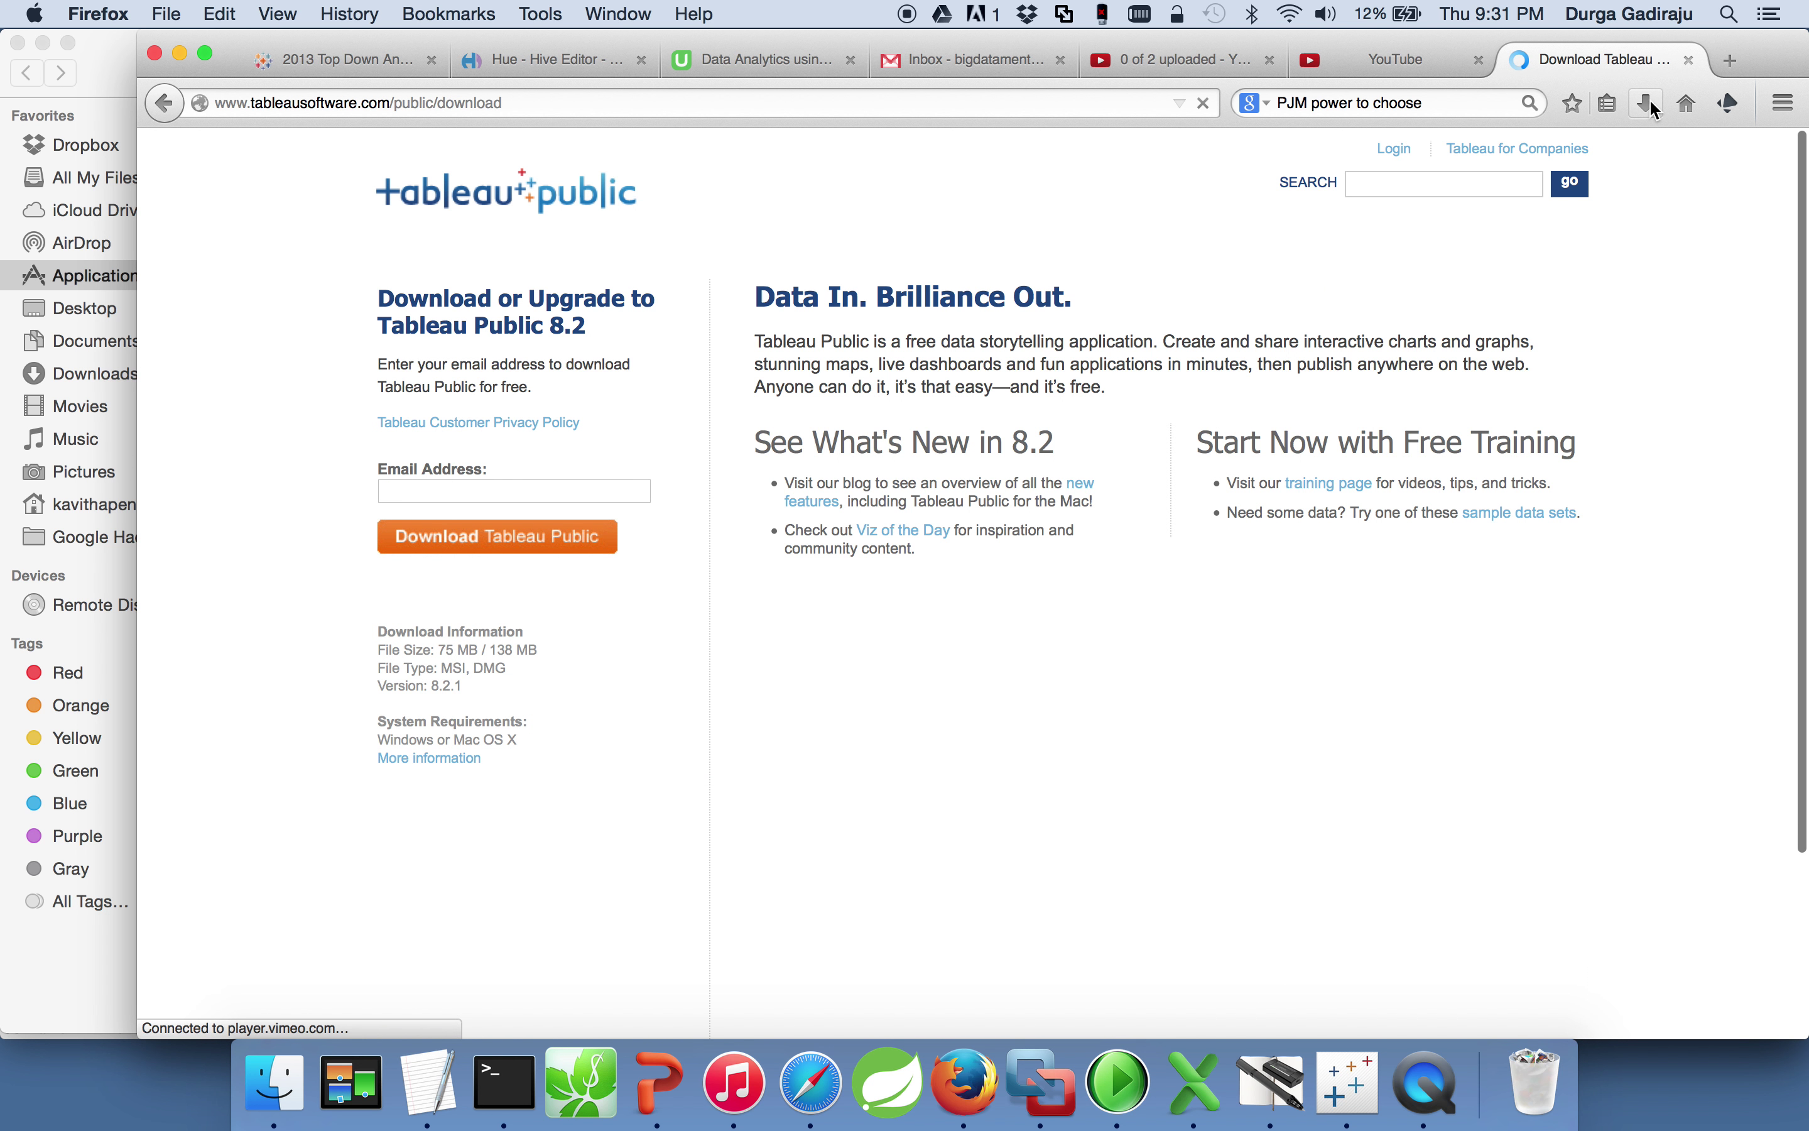
left_click(1652, 106)
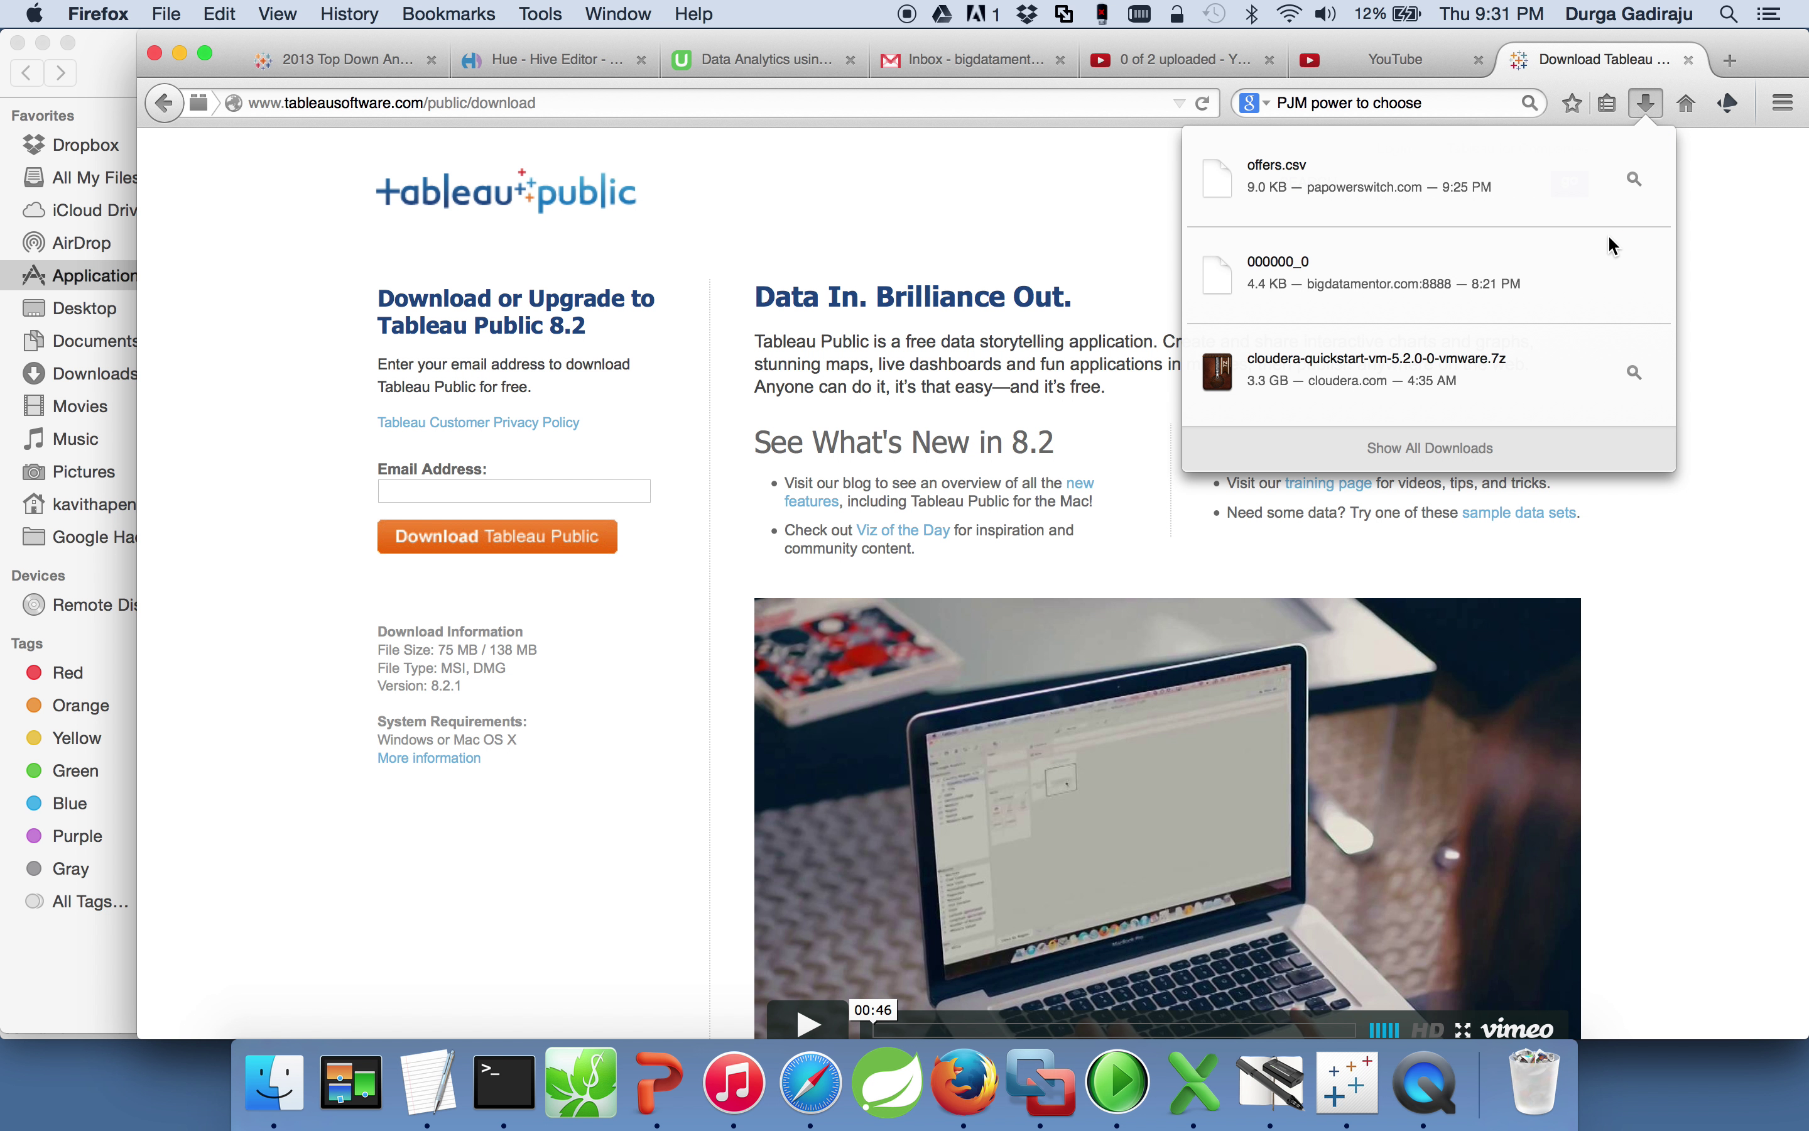
left_click(1714, 191)
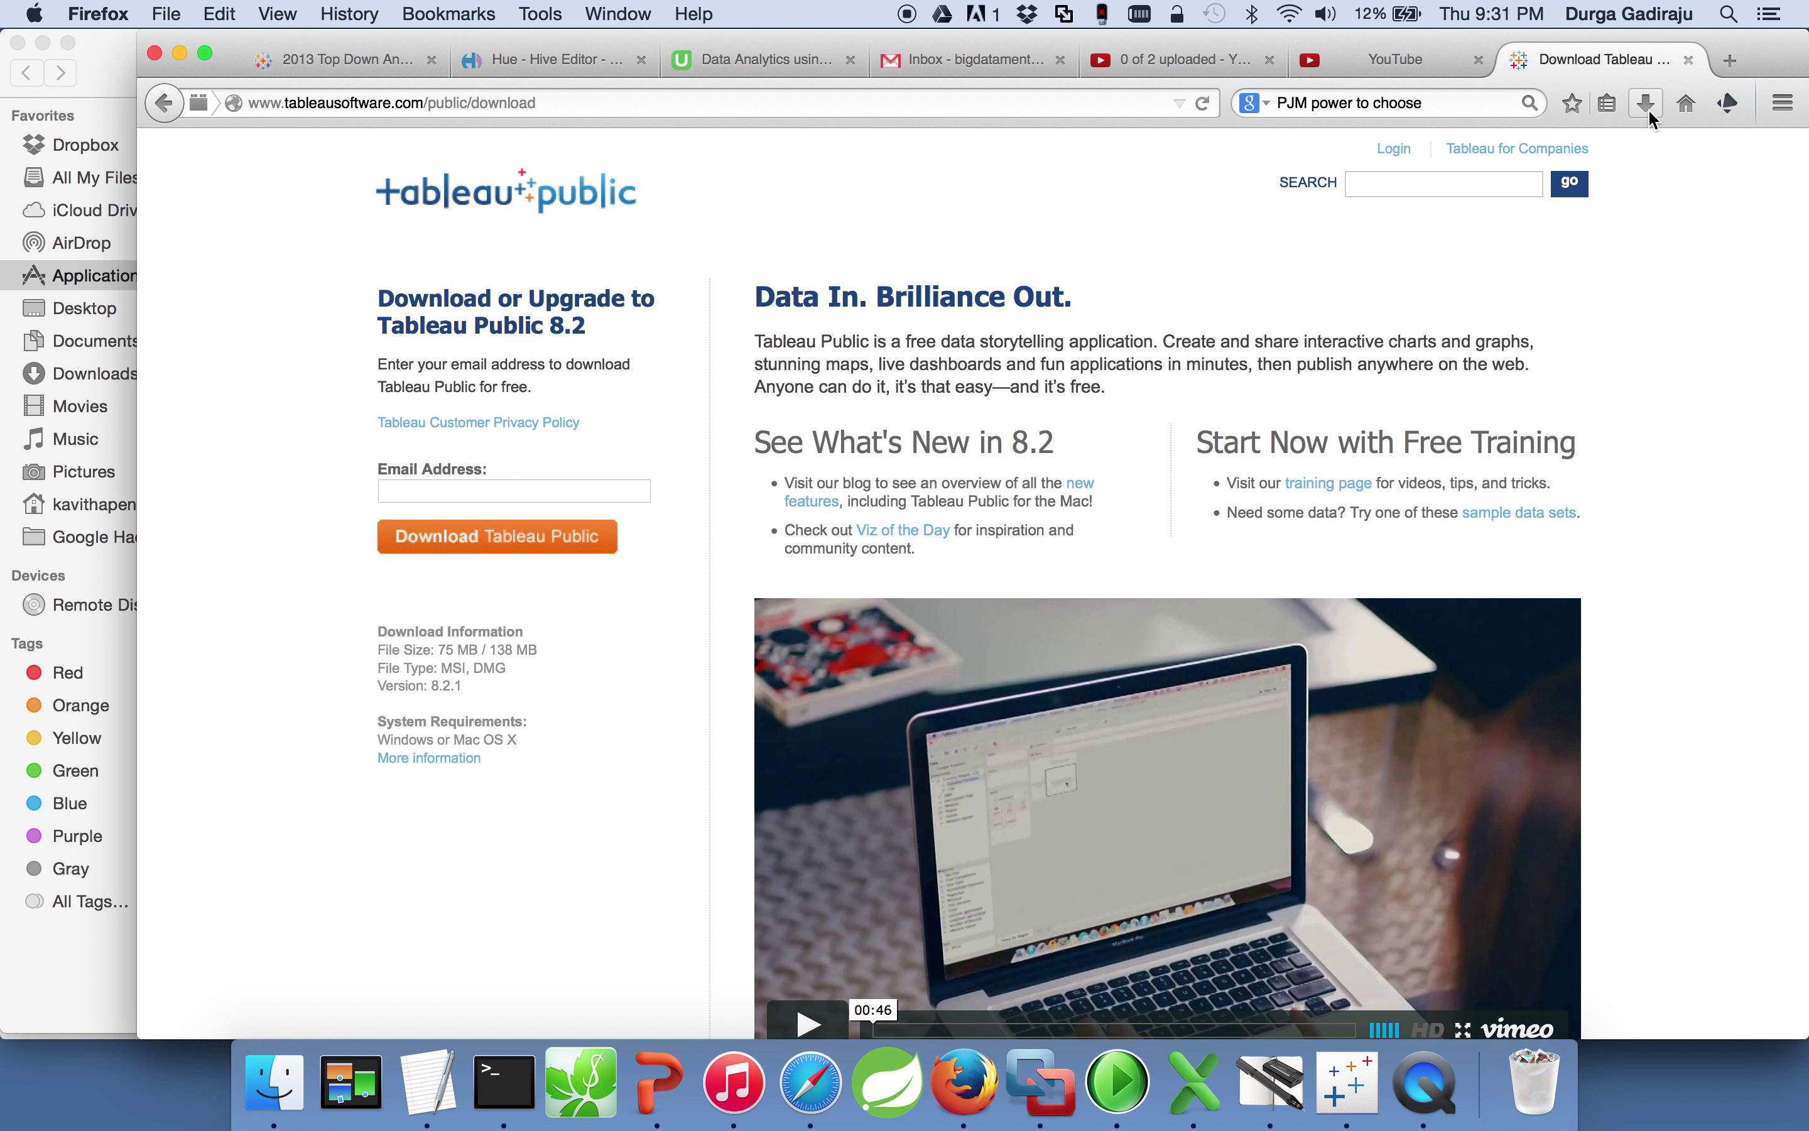
left_click(588, 496)
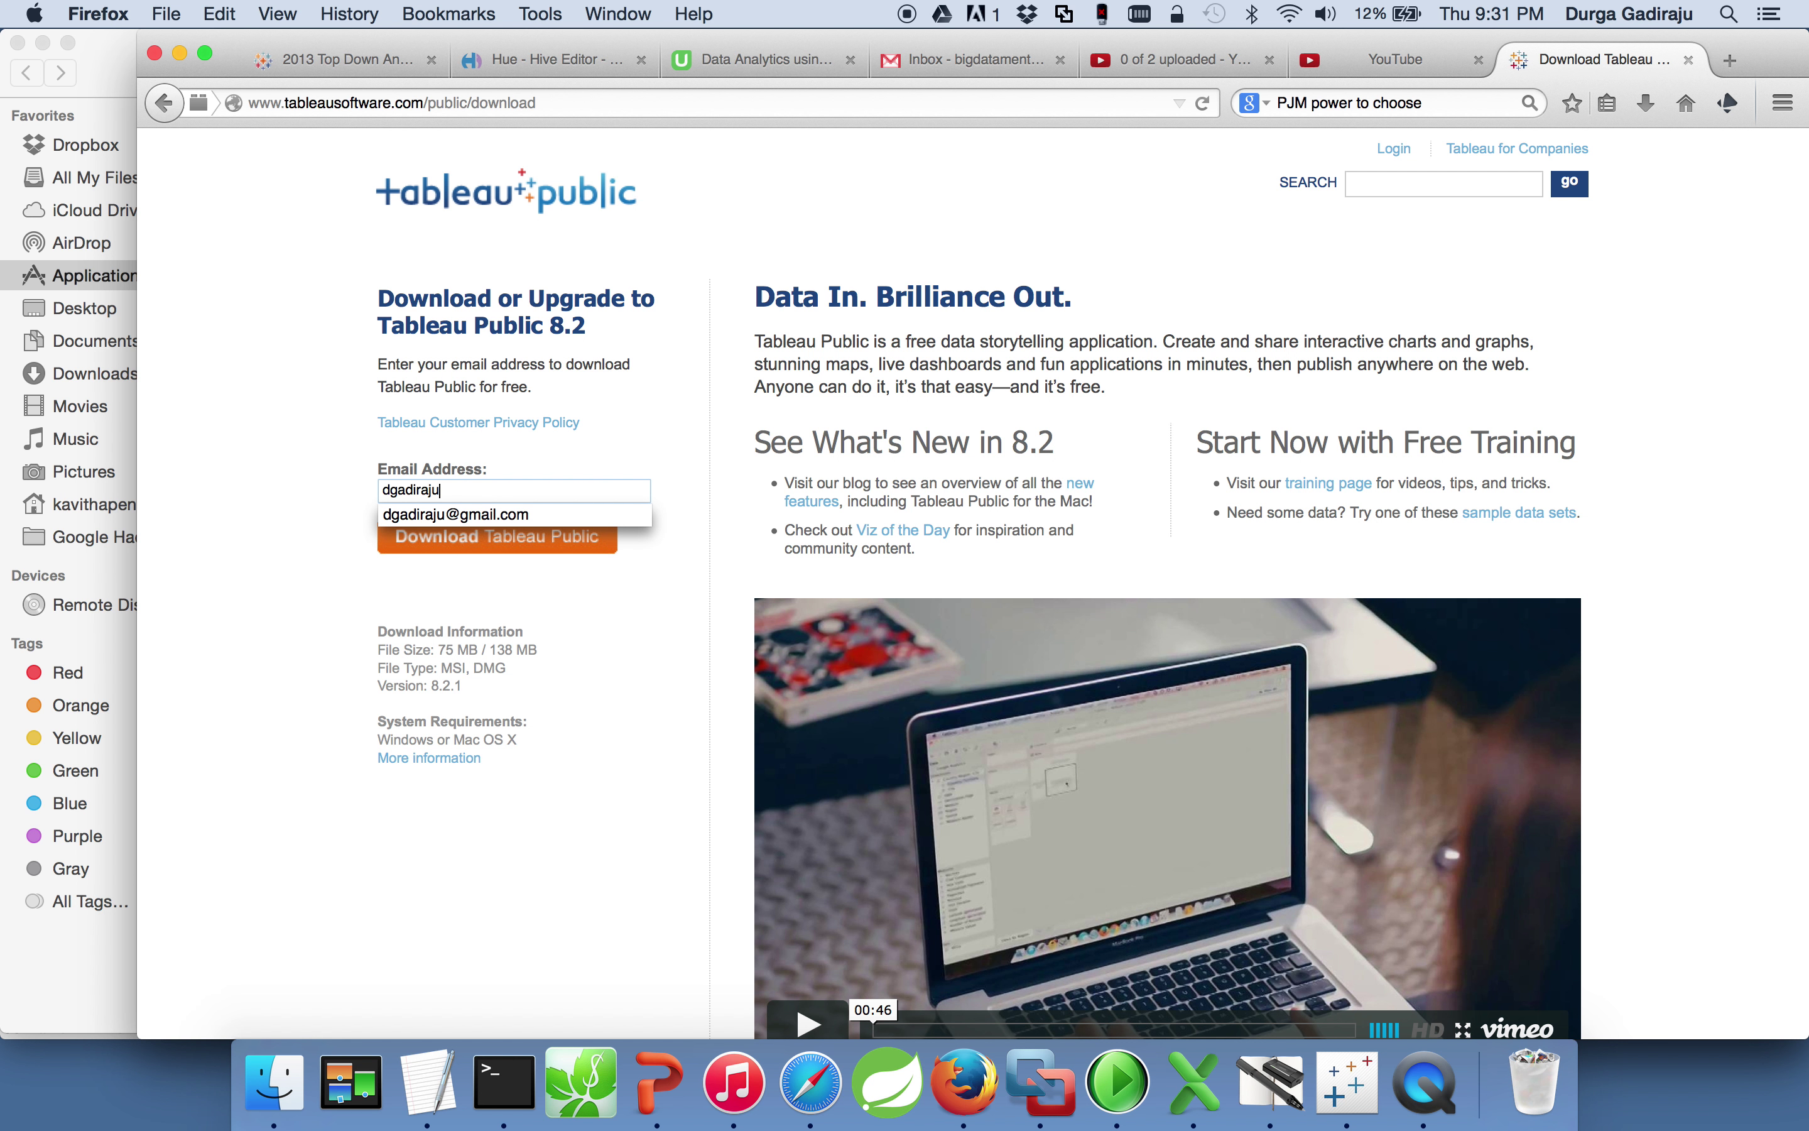
left_click(530, 559)
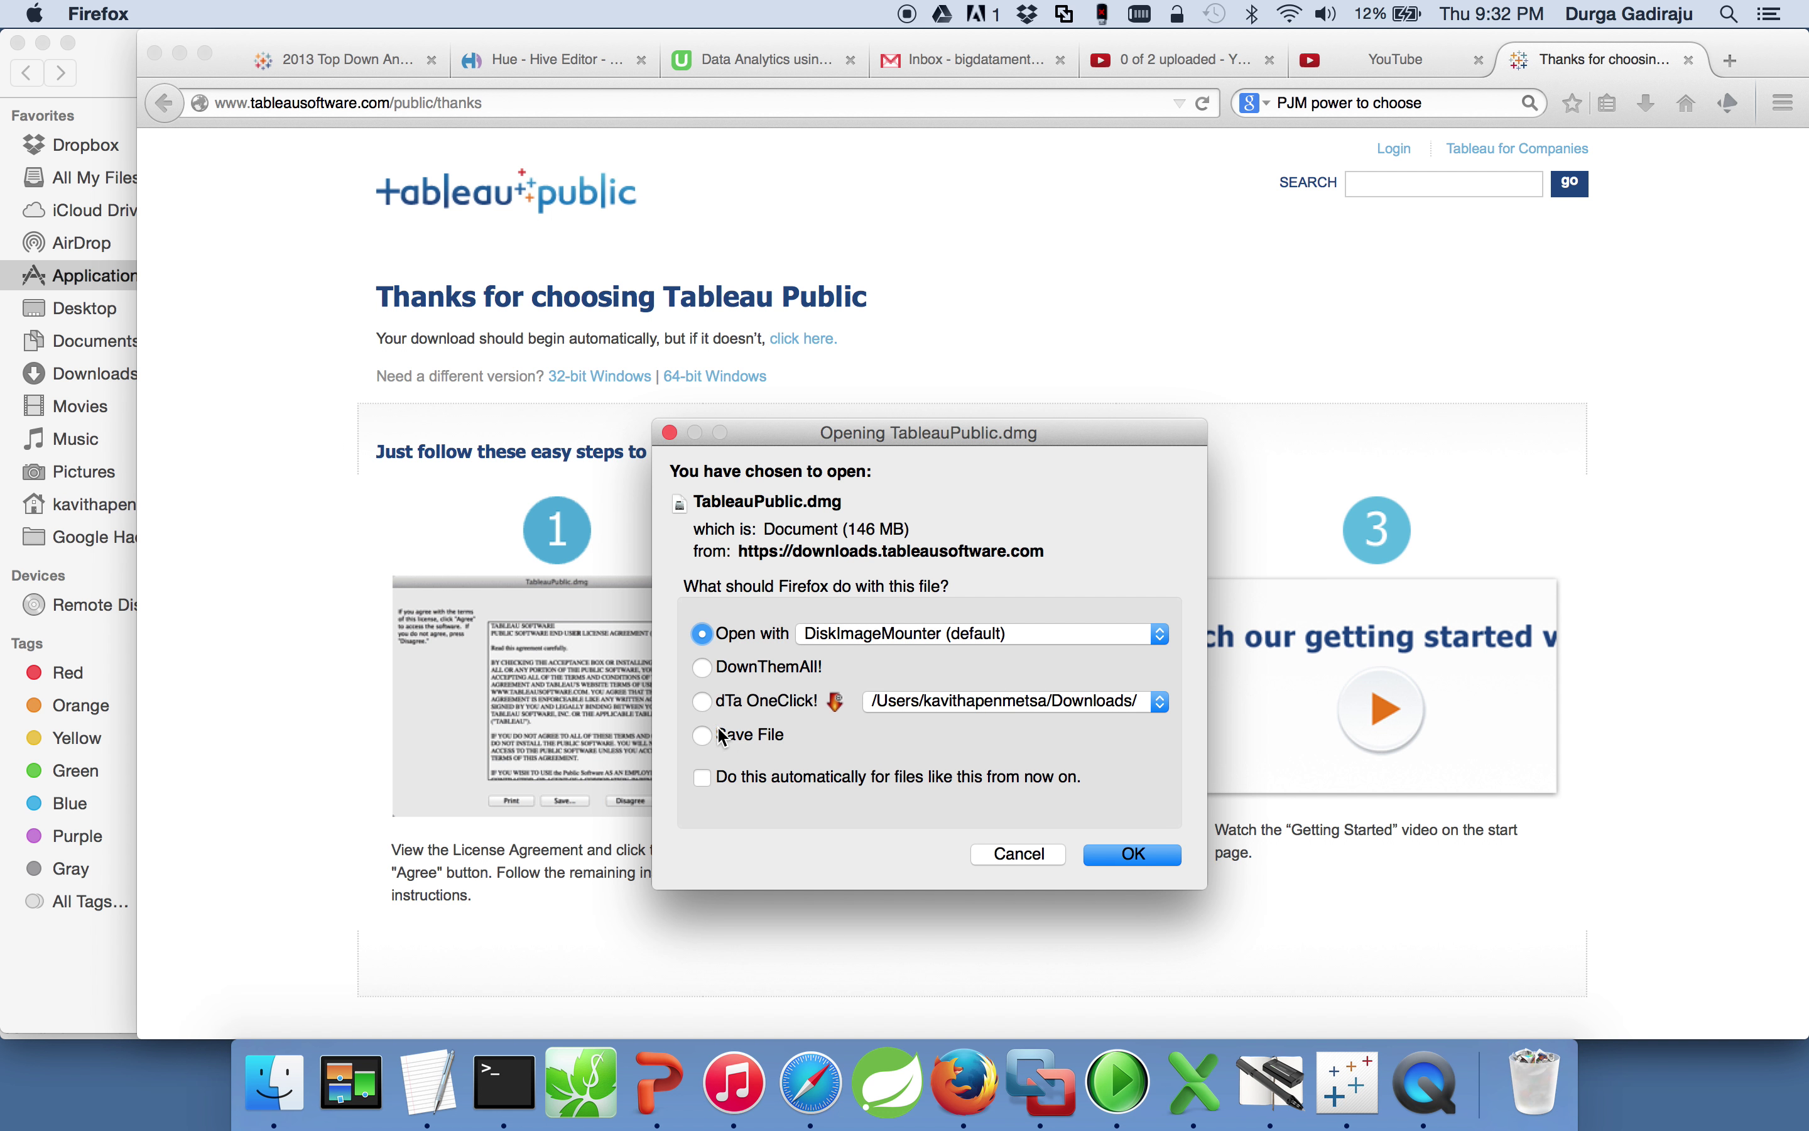
Step: Hand TableauPublic.dmg to DownThemAll!, start it, close the manager and check recent downloads
left_click(704, 666)
left_click(1123, 856)
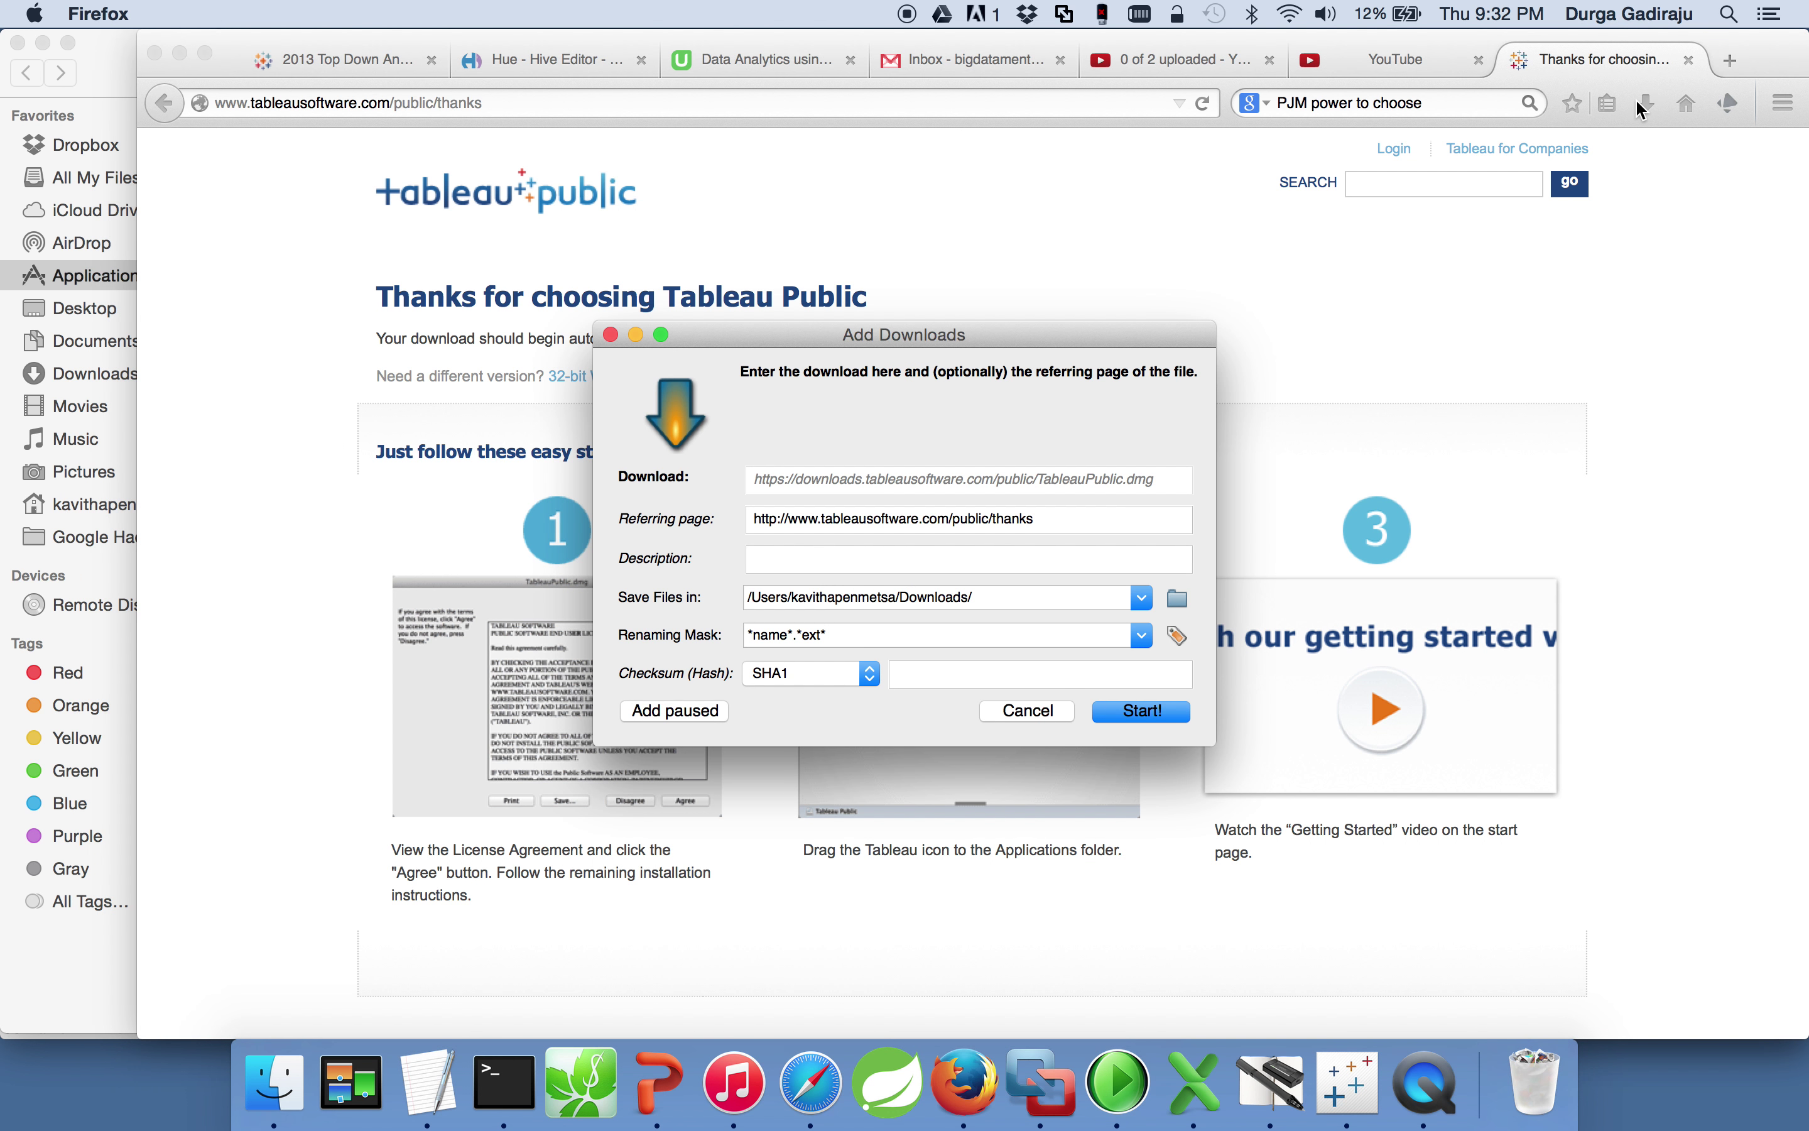
left_click(1130, 712)
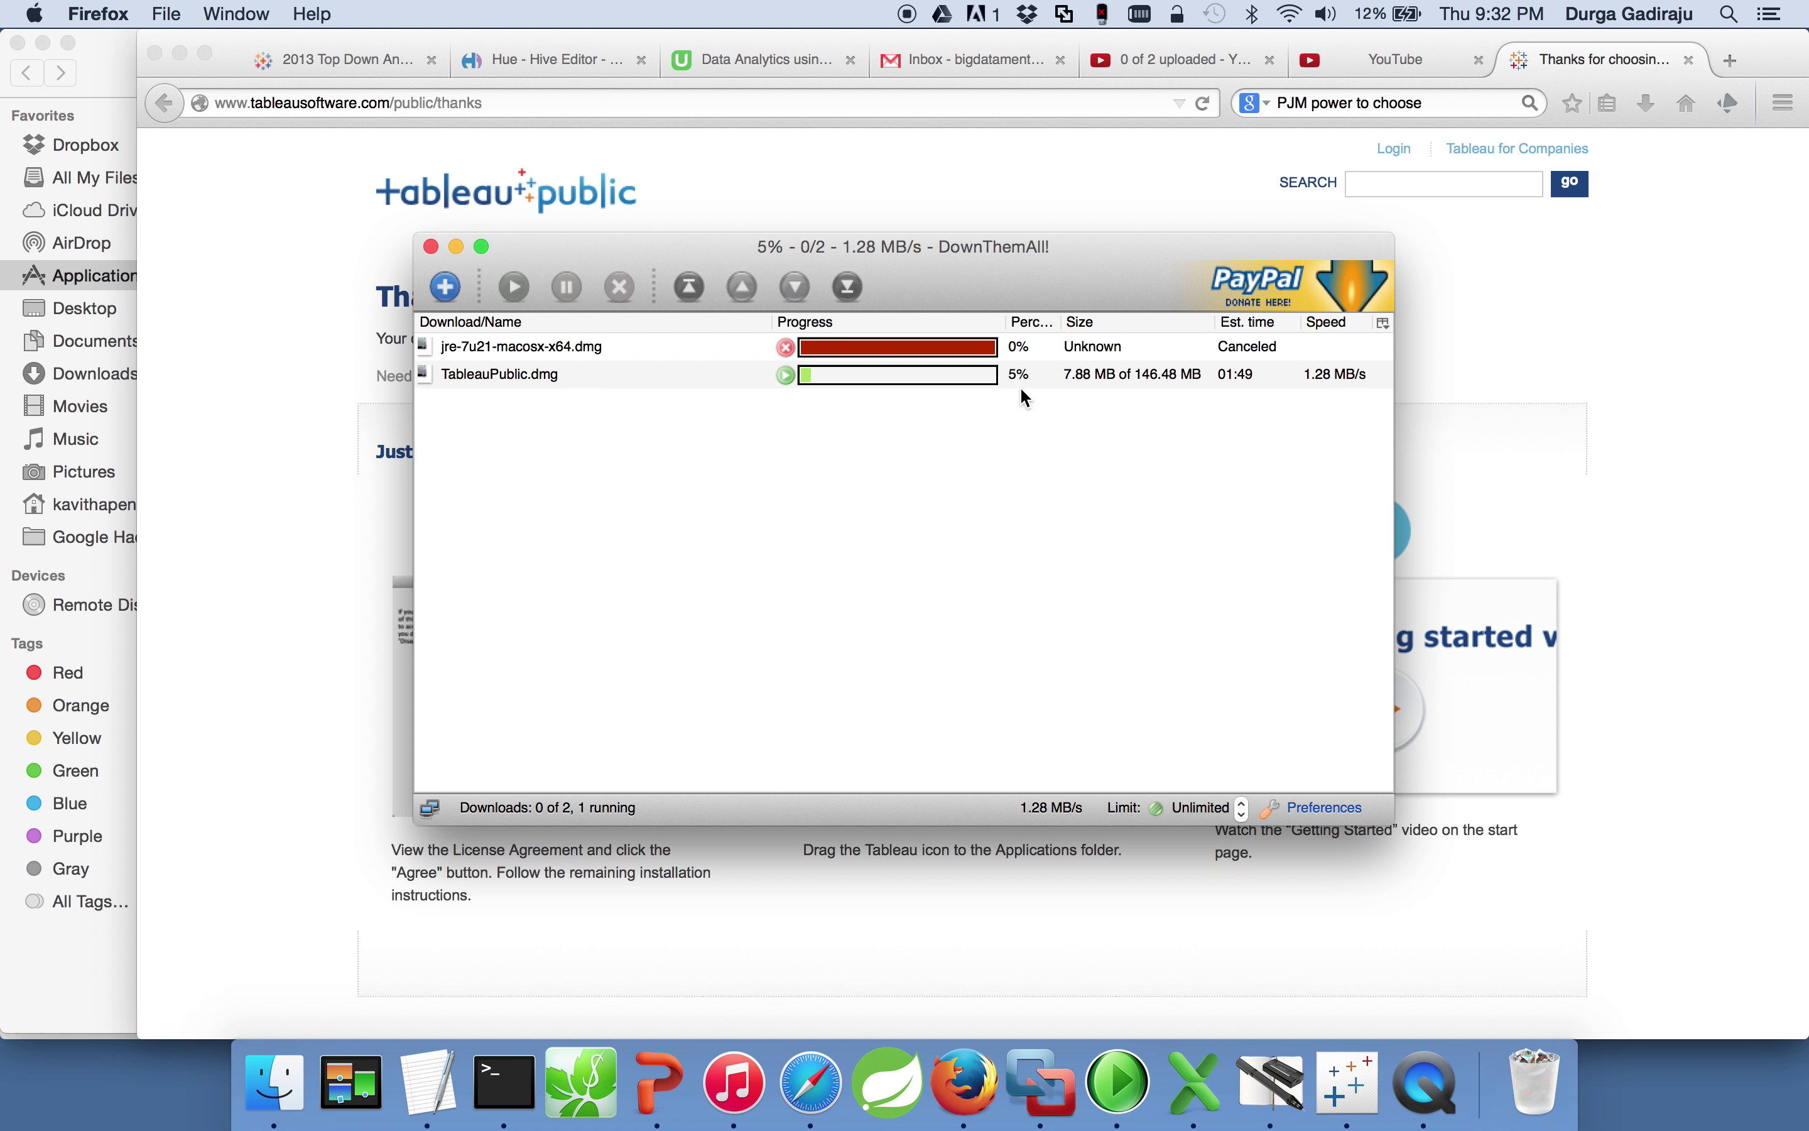
left_click(432, 248)
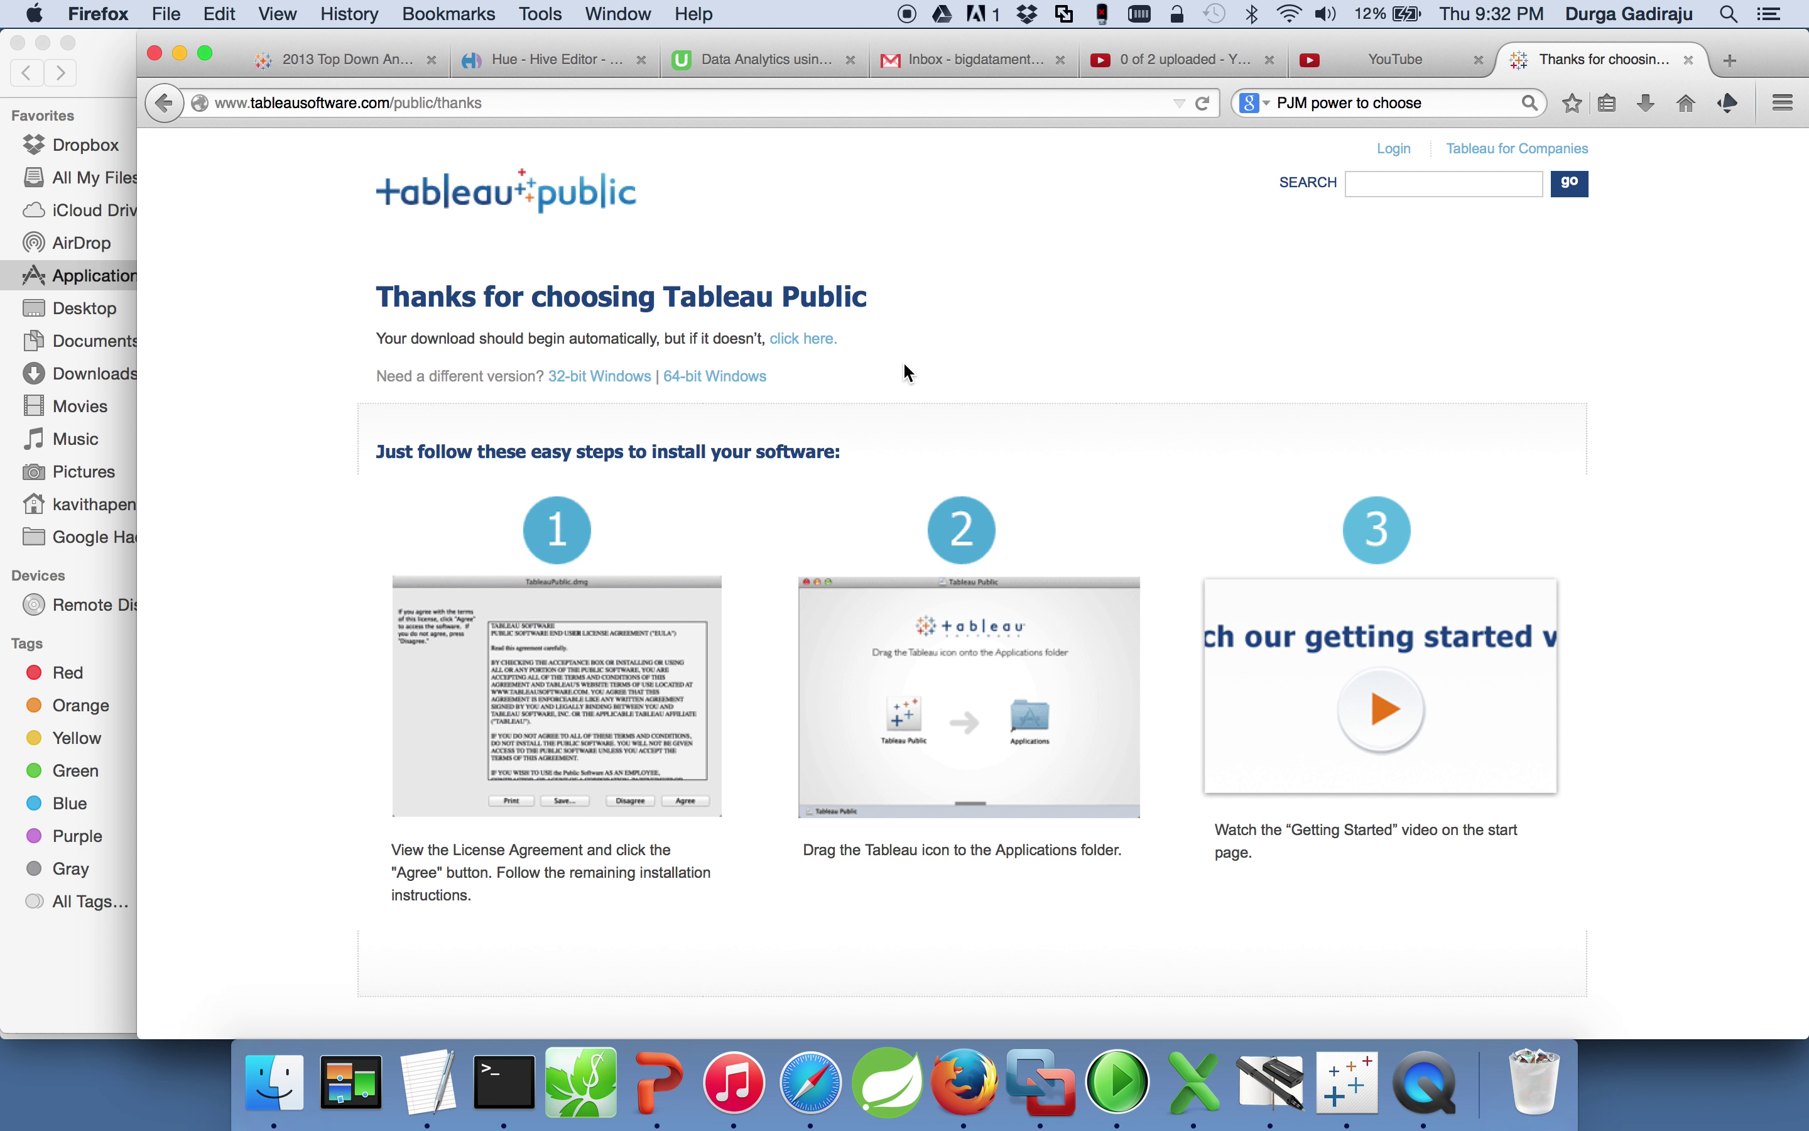
left_click(1650, 105)
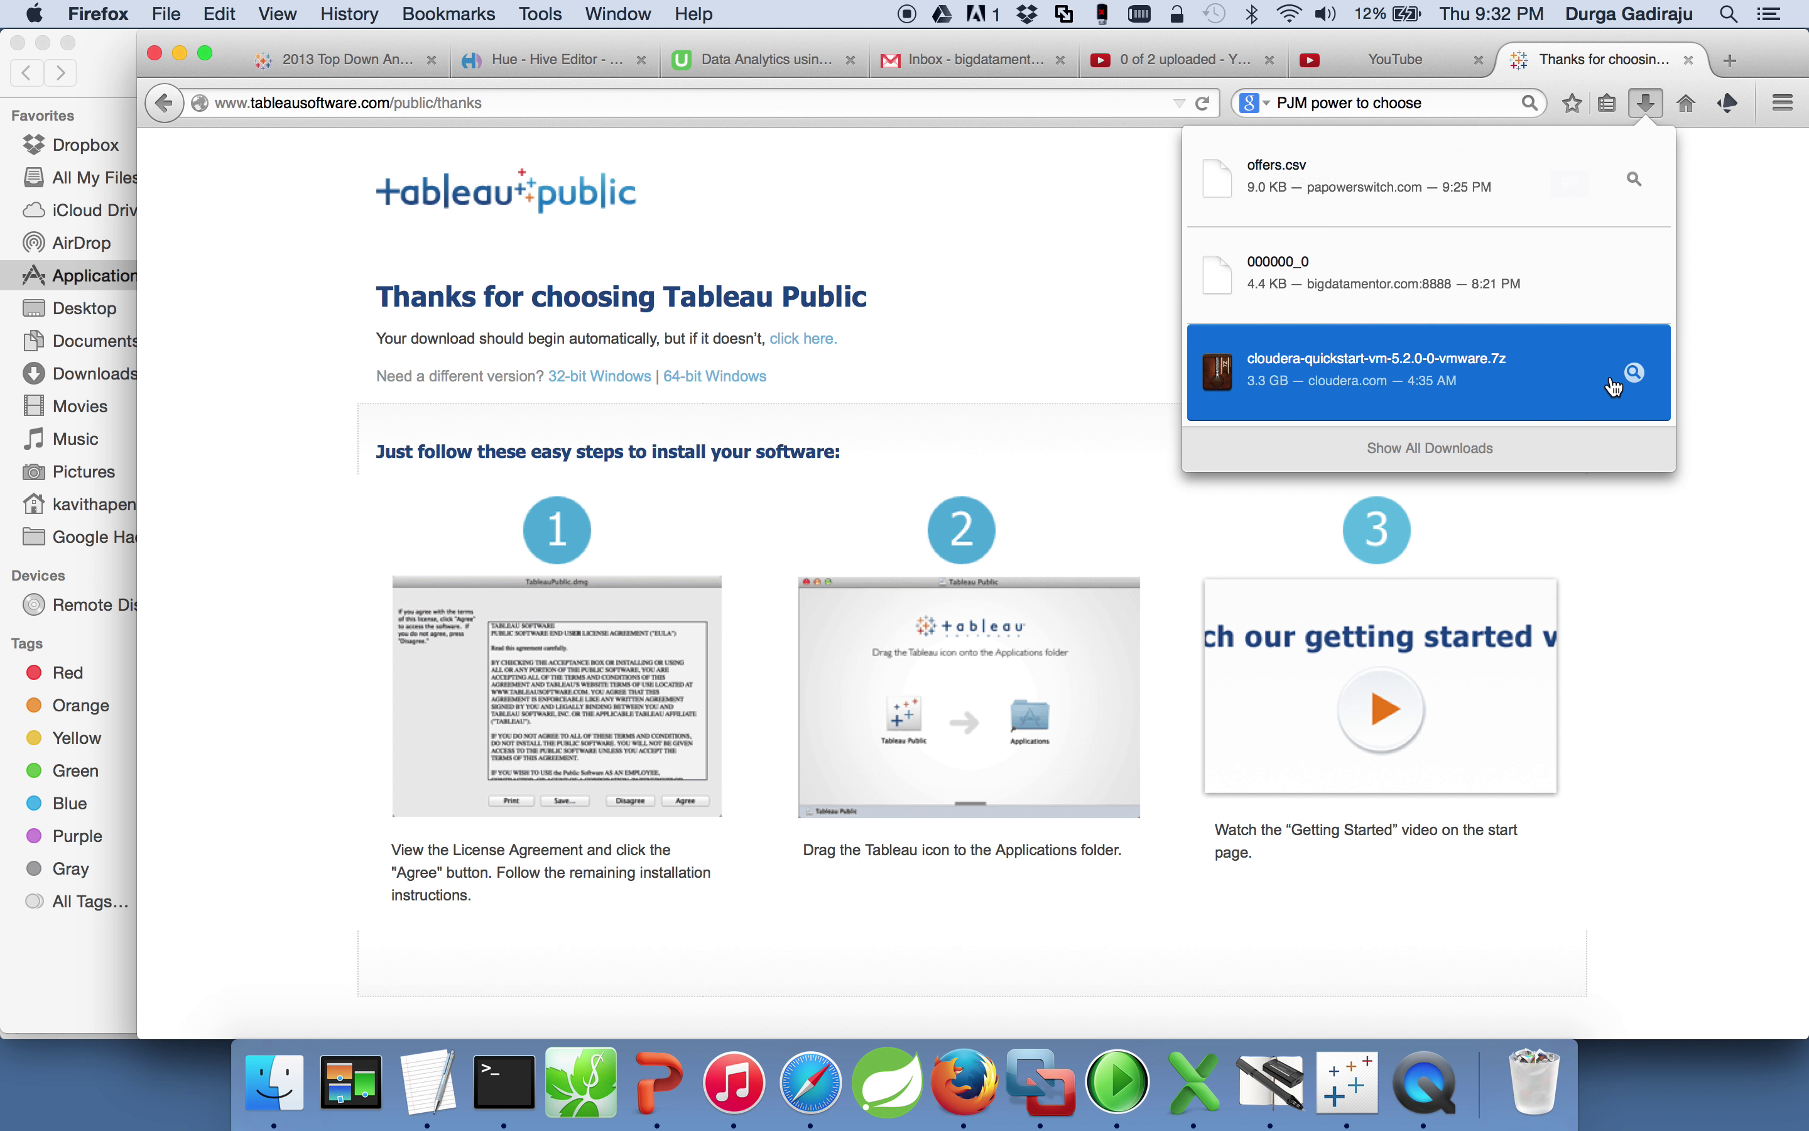
Step: Find the partly downloaded TableauPublic file in Downloads sorted by name, then close the Tableau thanks tab
left_click(1617, 384)
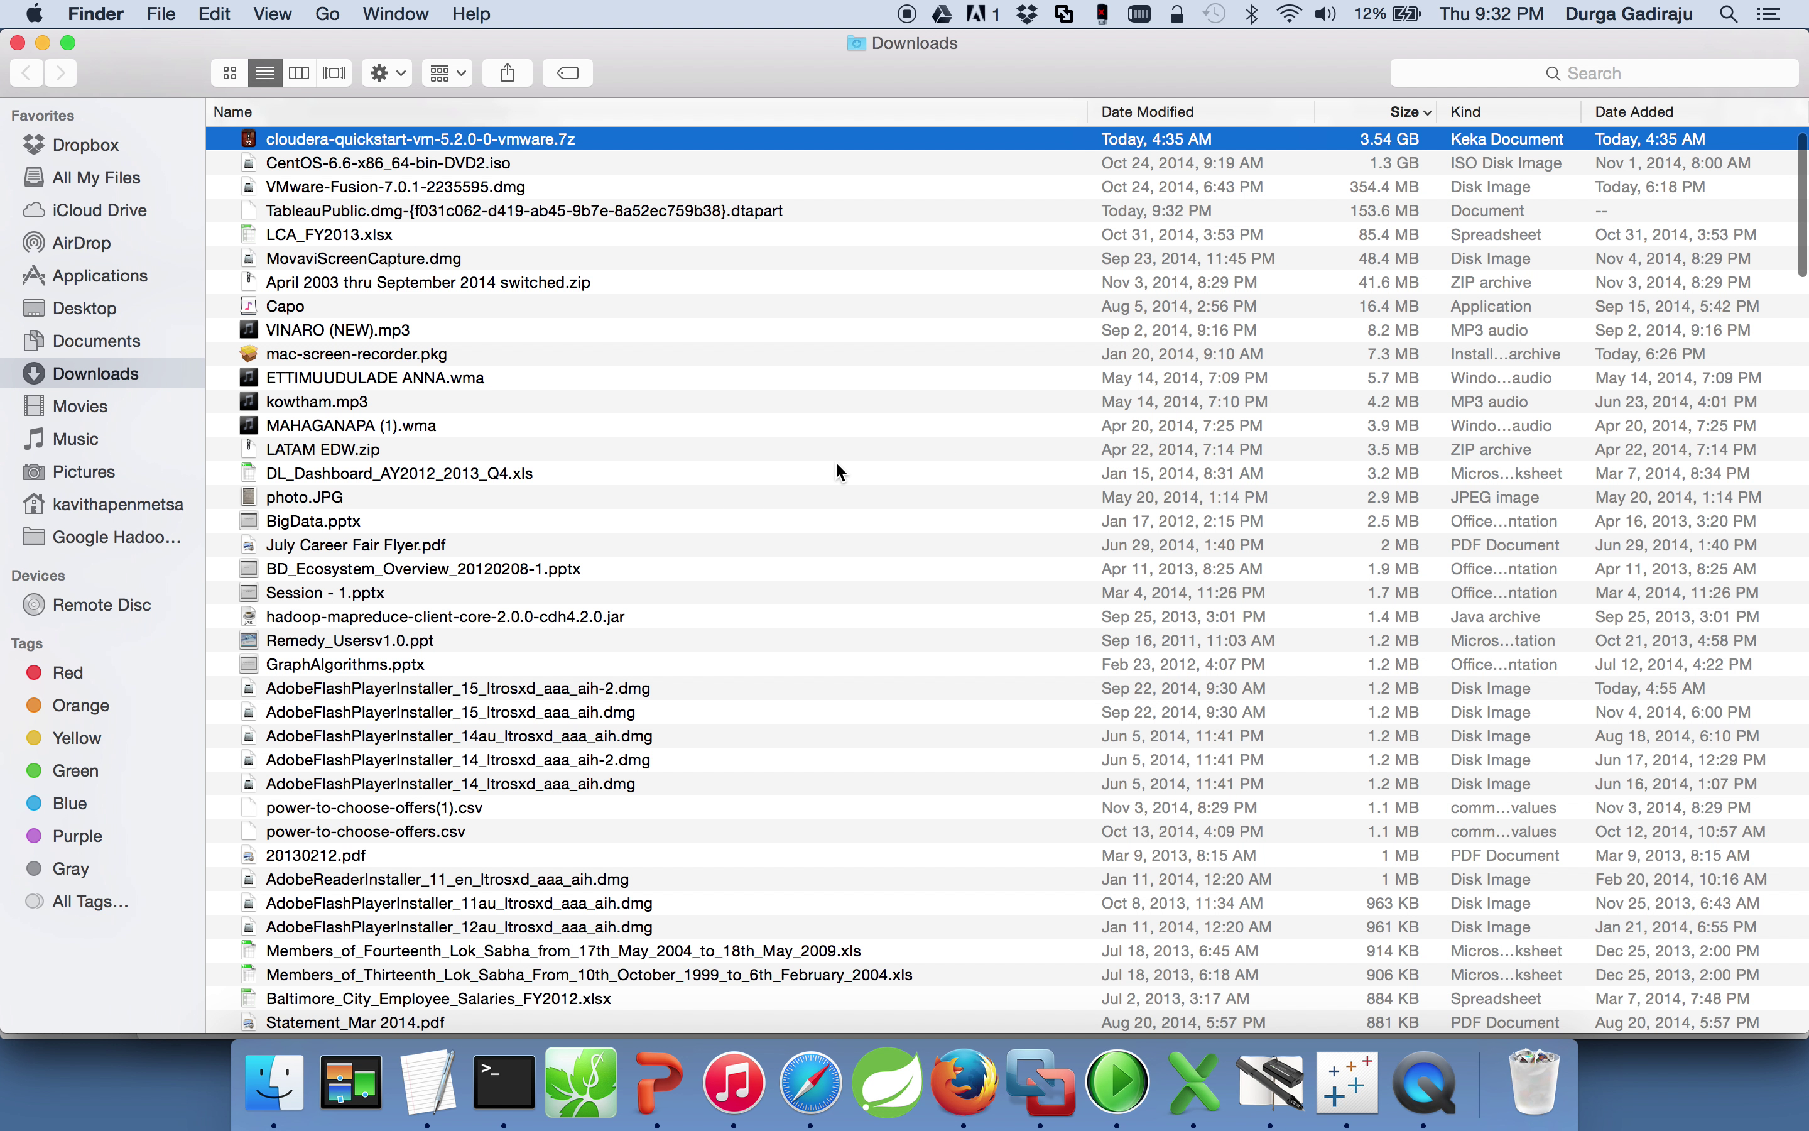
key("Down")
key("Down")
key("Down")
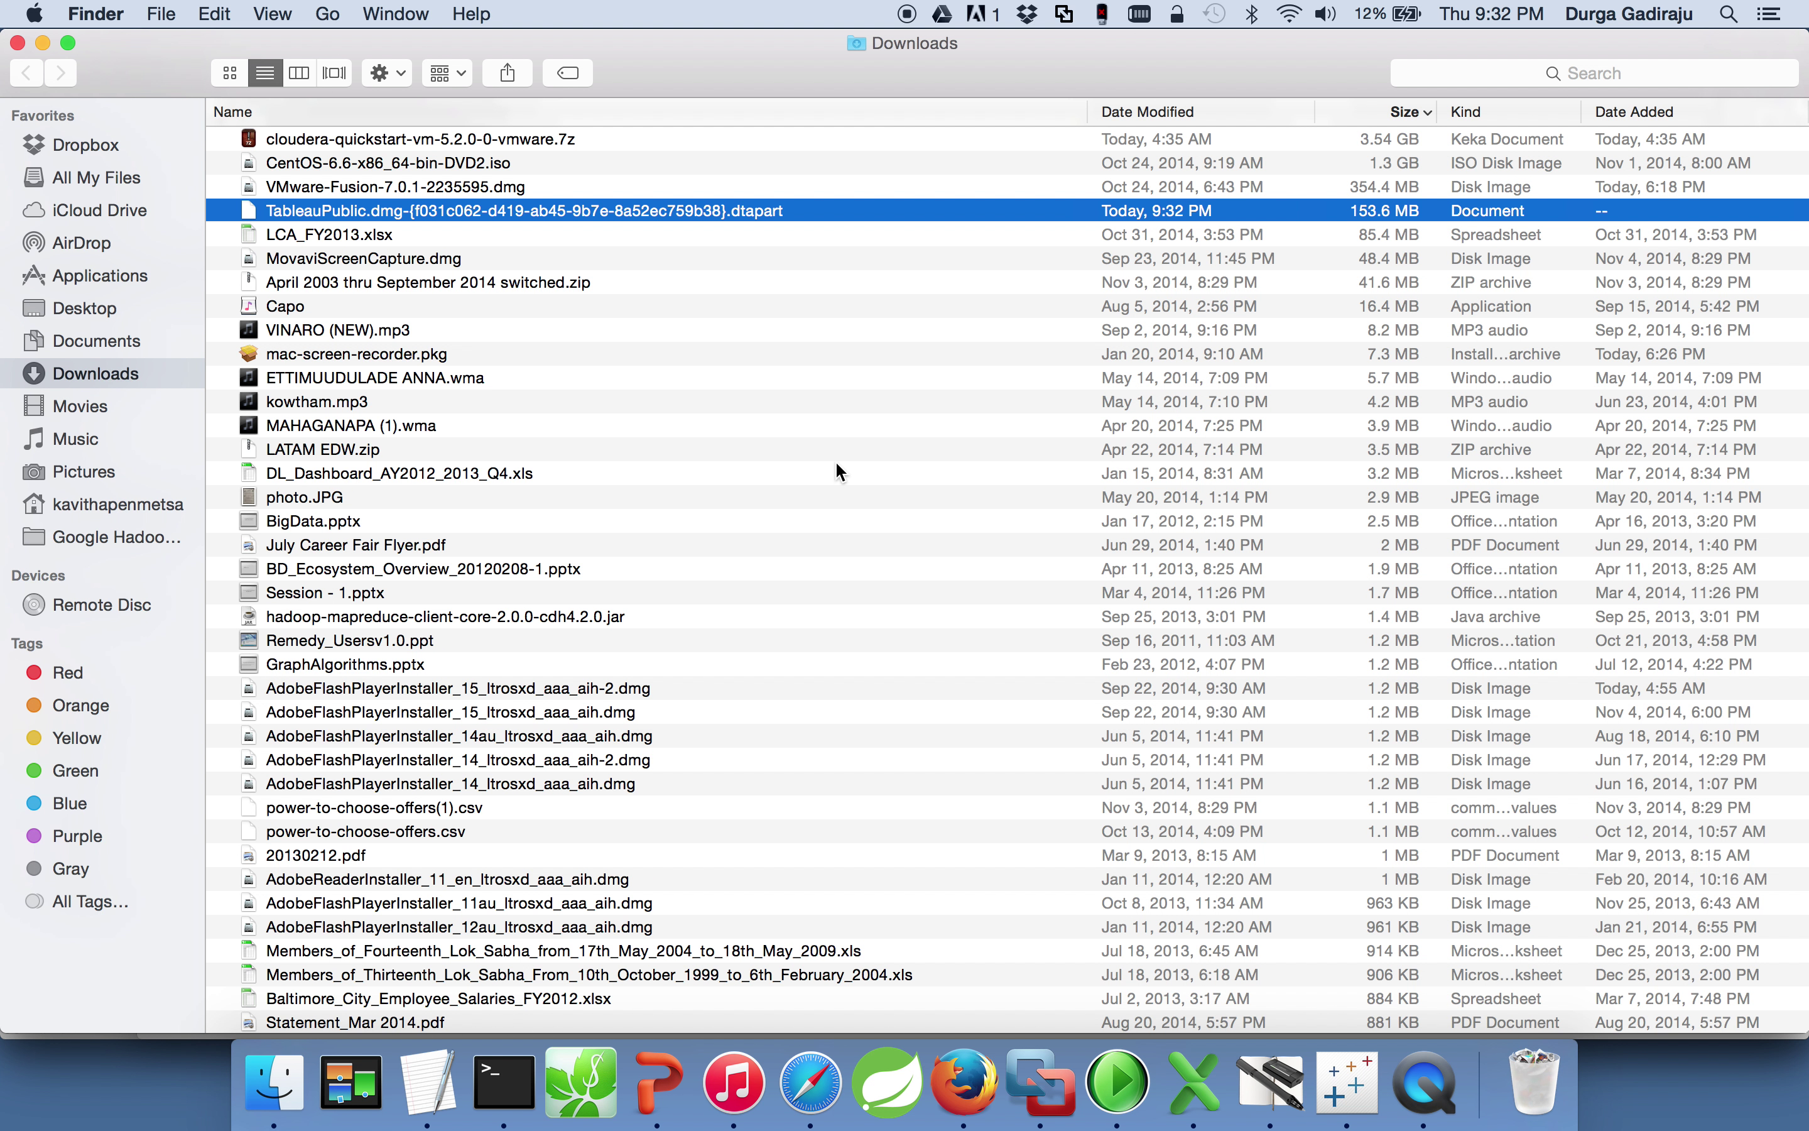
left_click(417, 118)
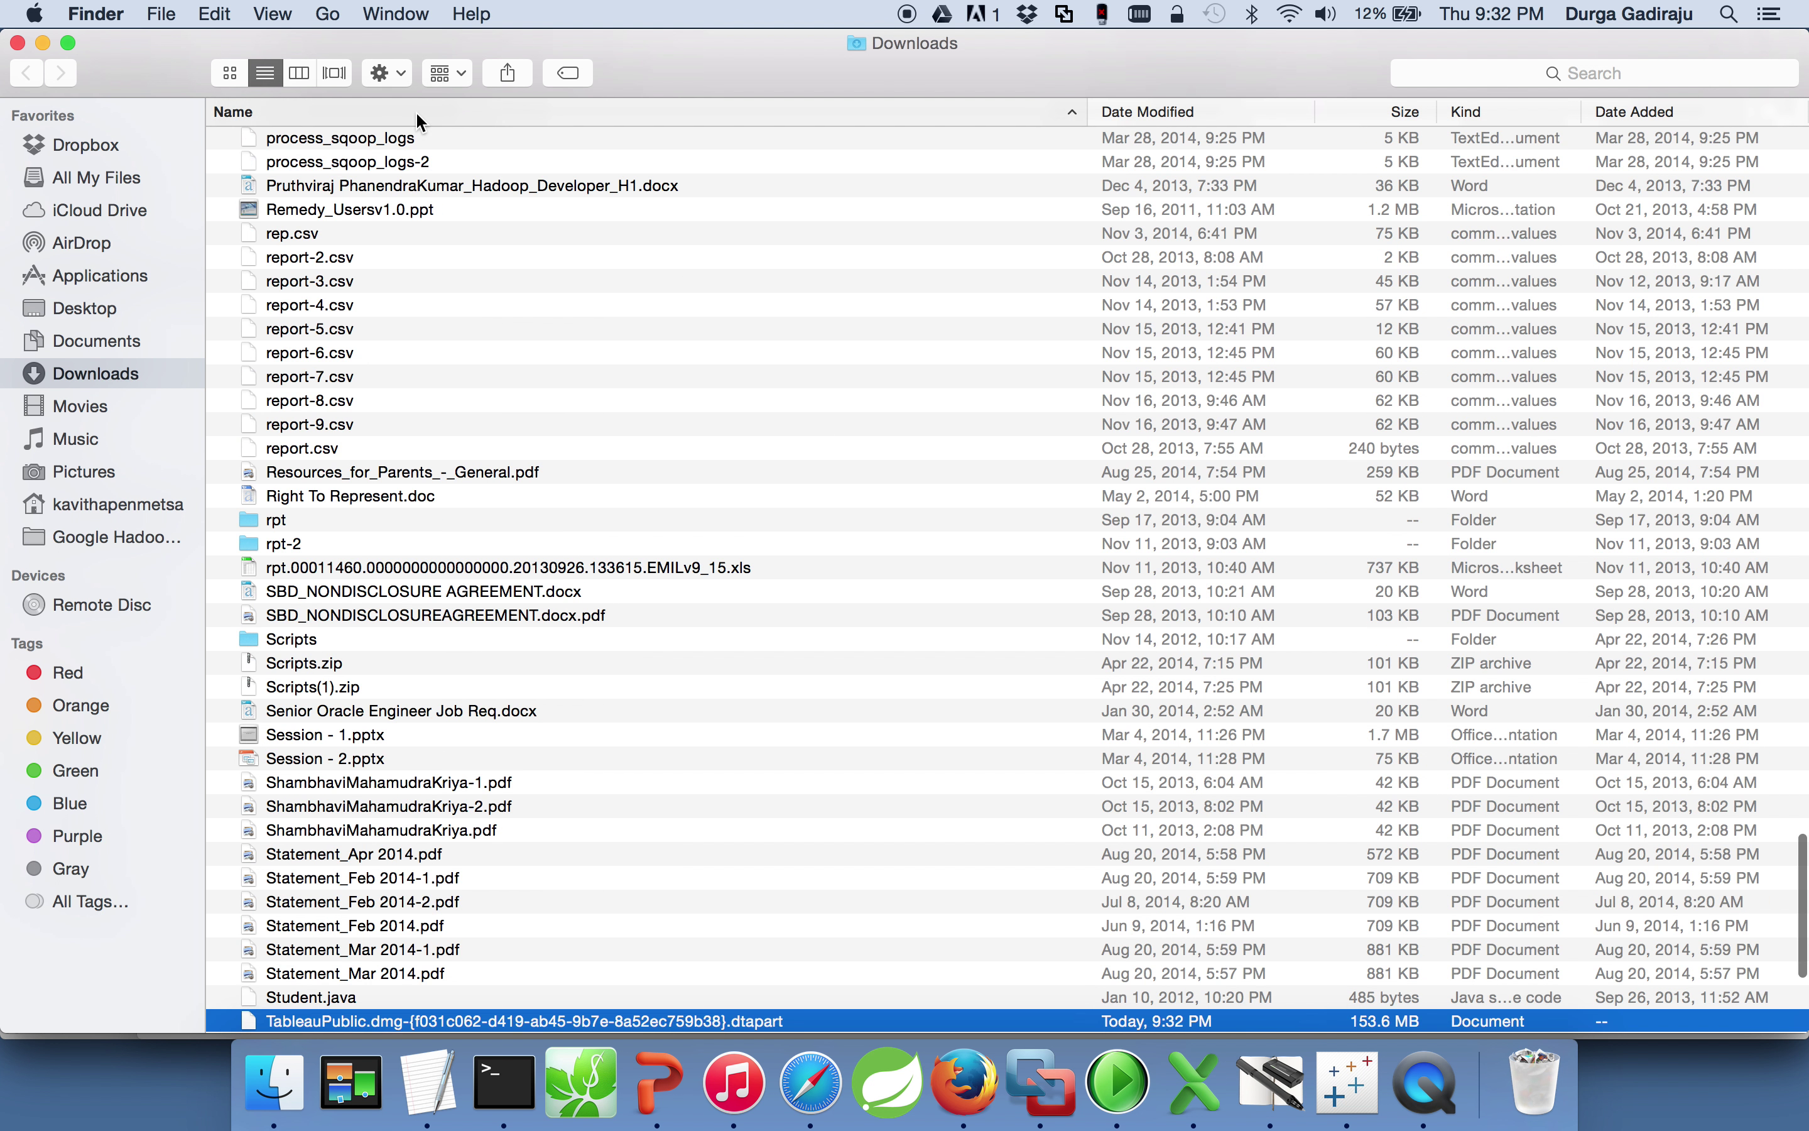
left_click(418, 116)
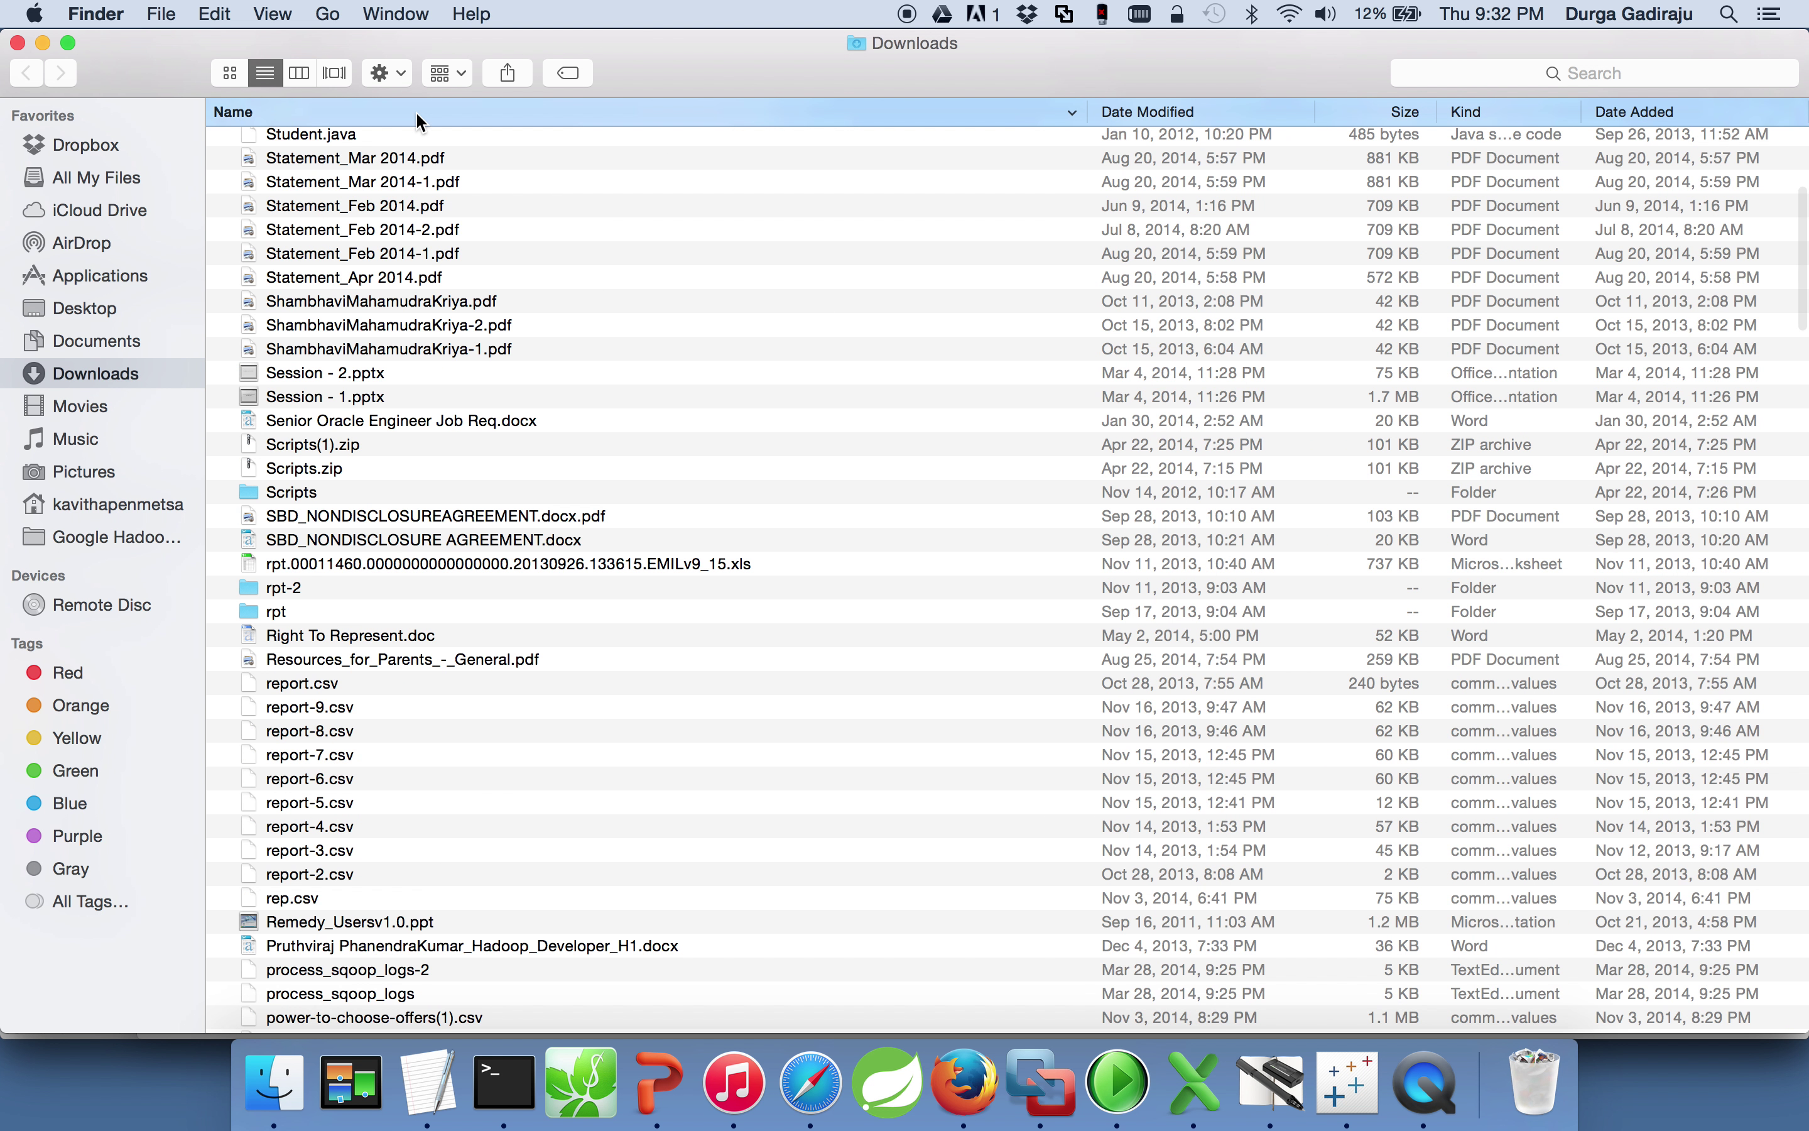
scroll(583, 702, "down", 20)
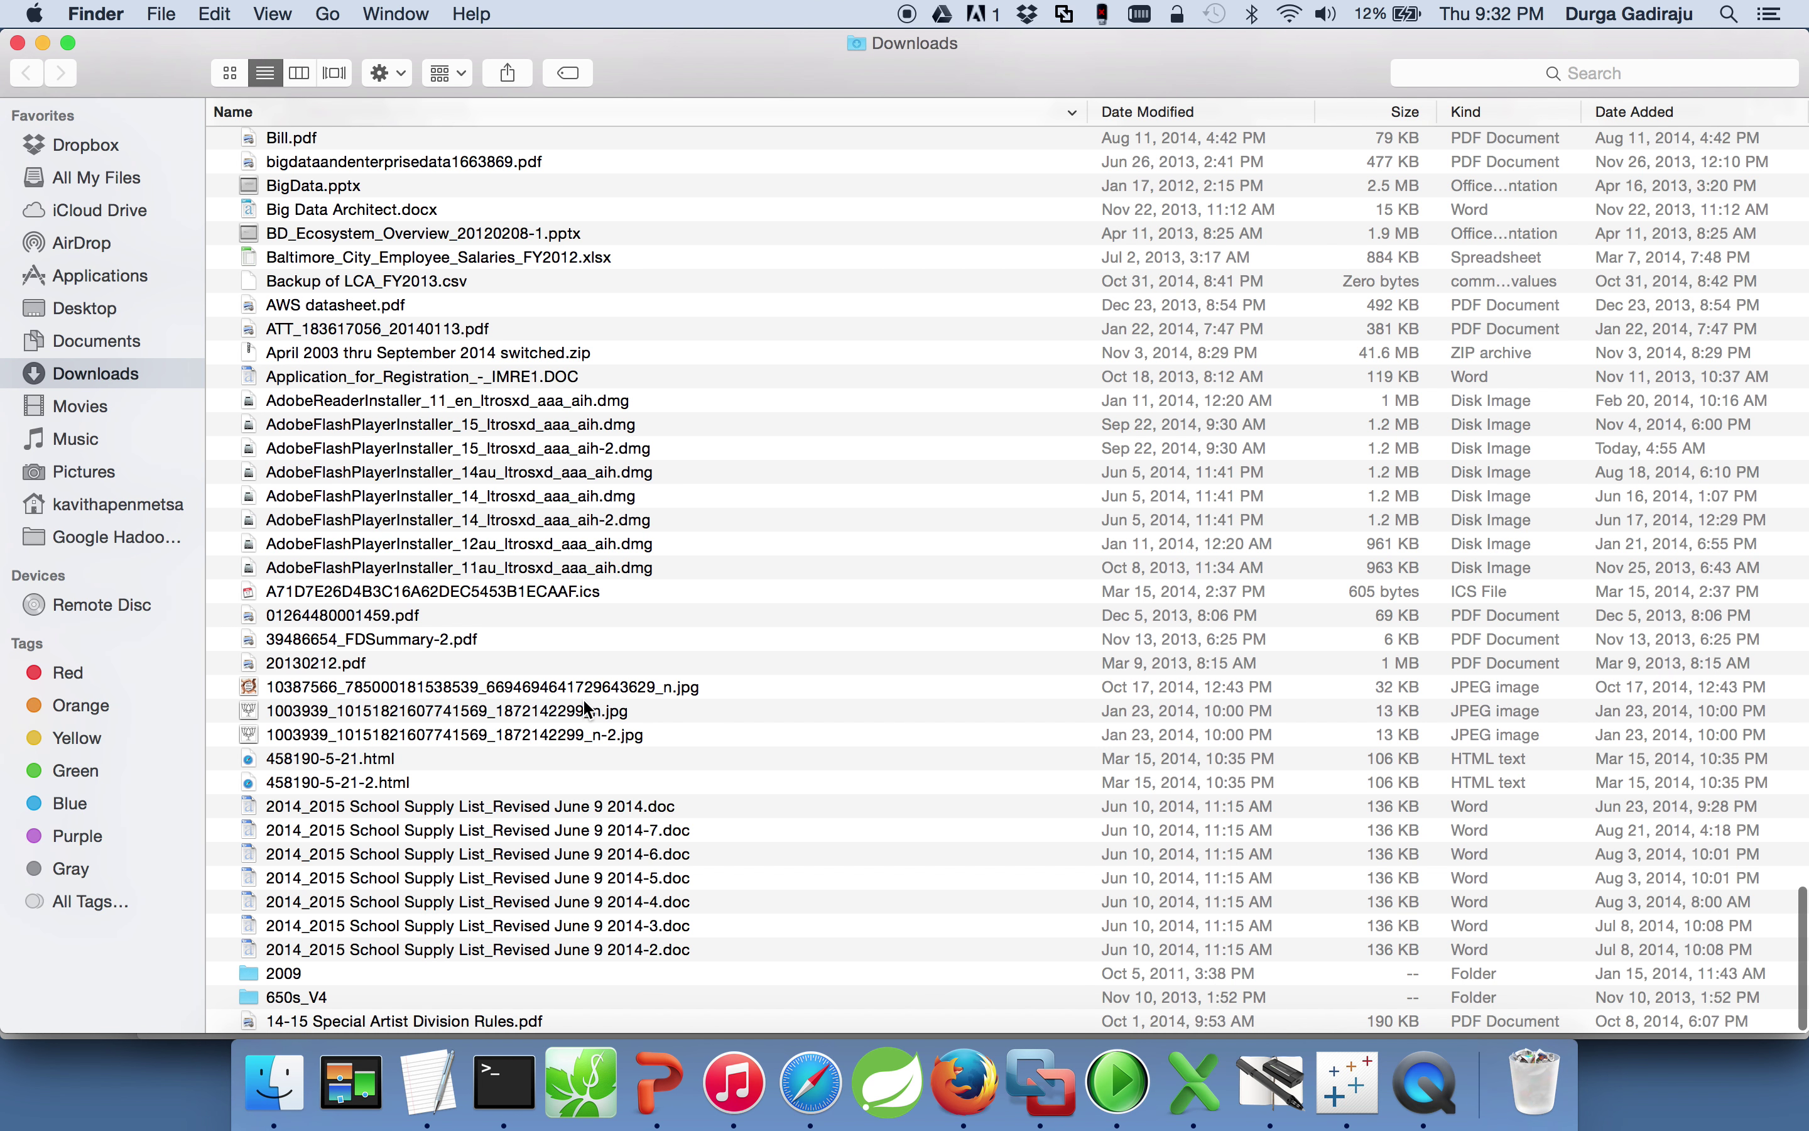
key("t")
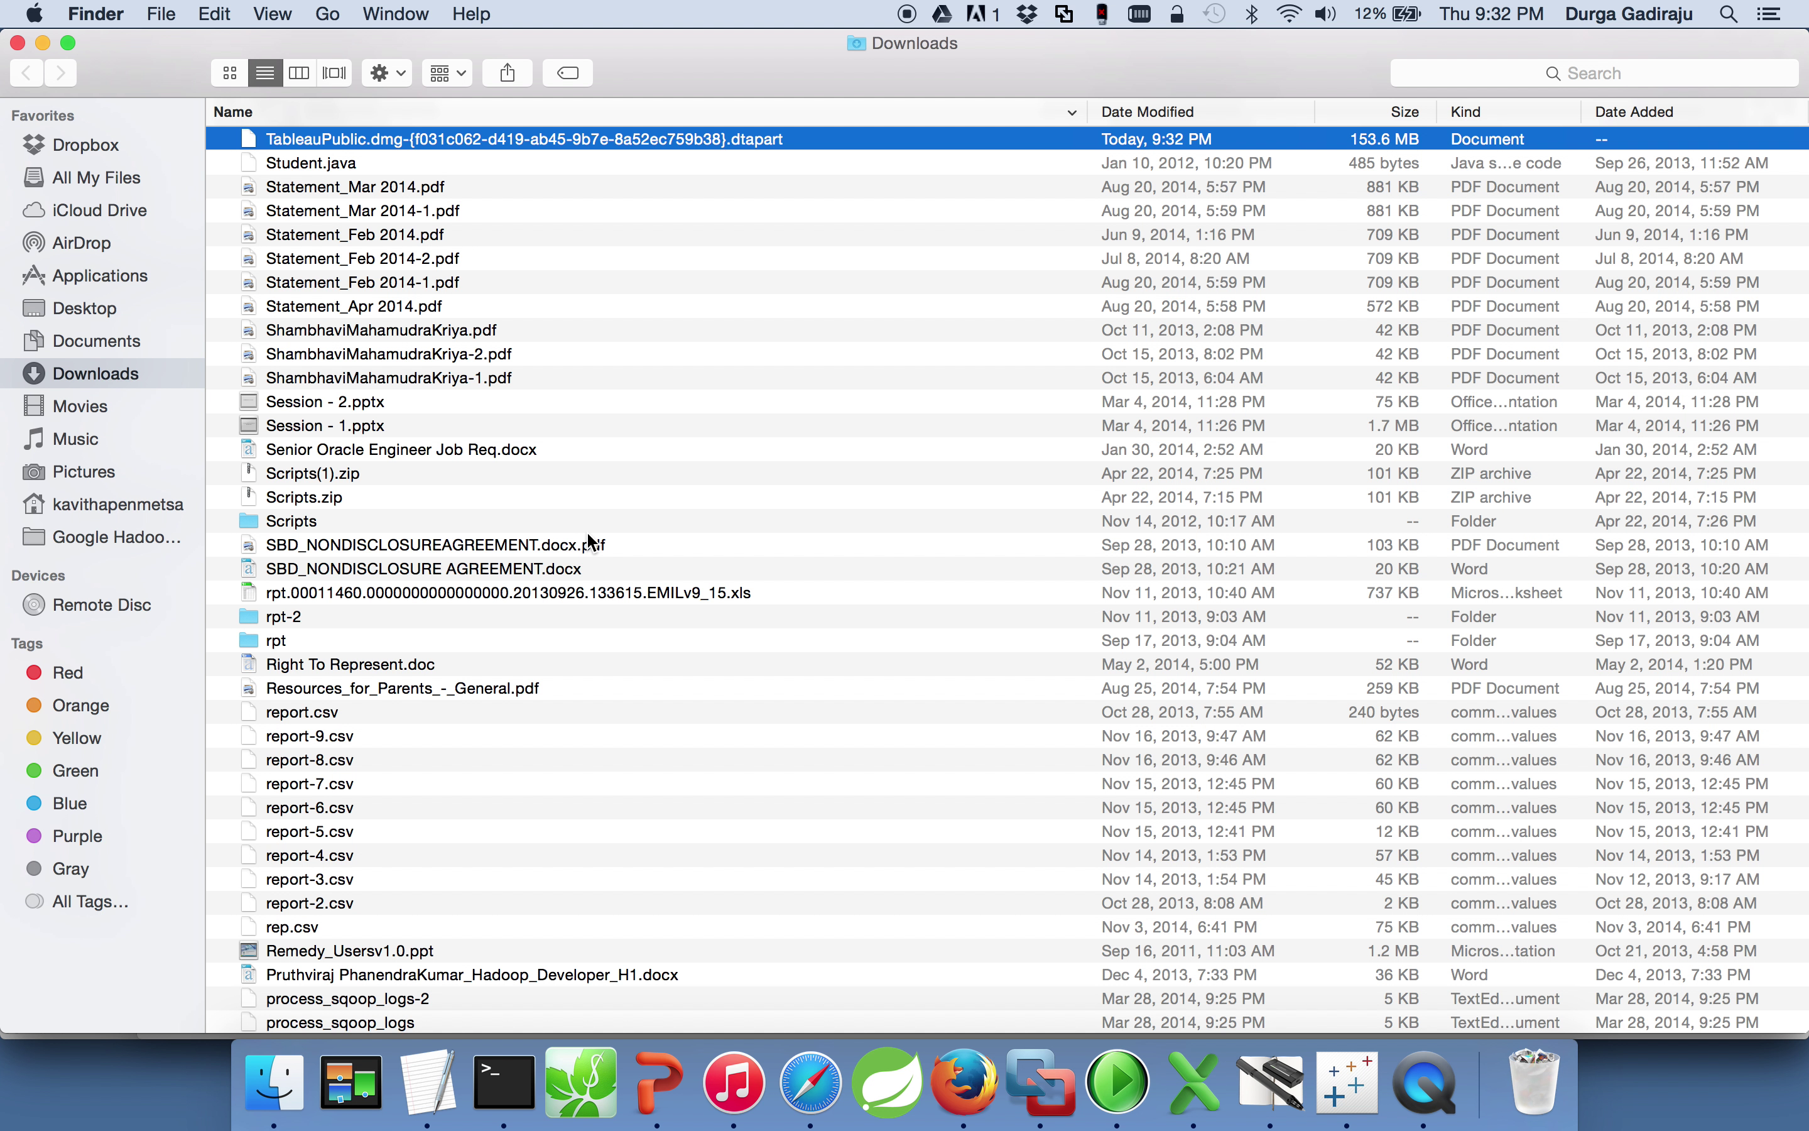
right_click(669, 144)
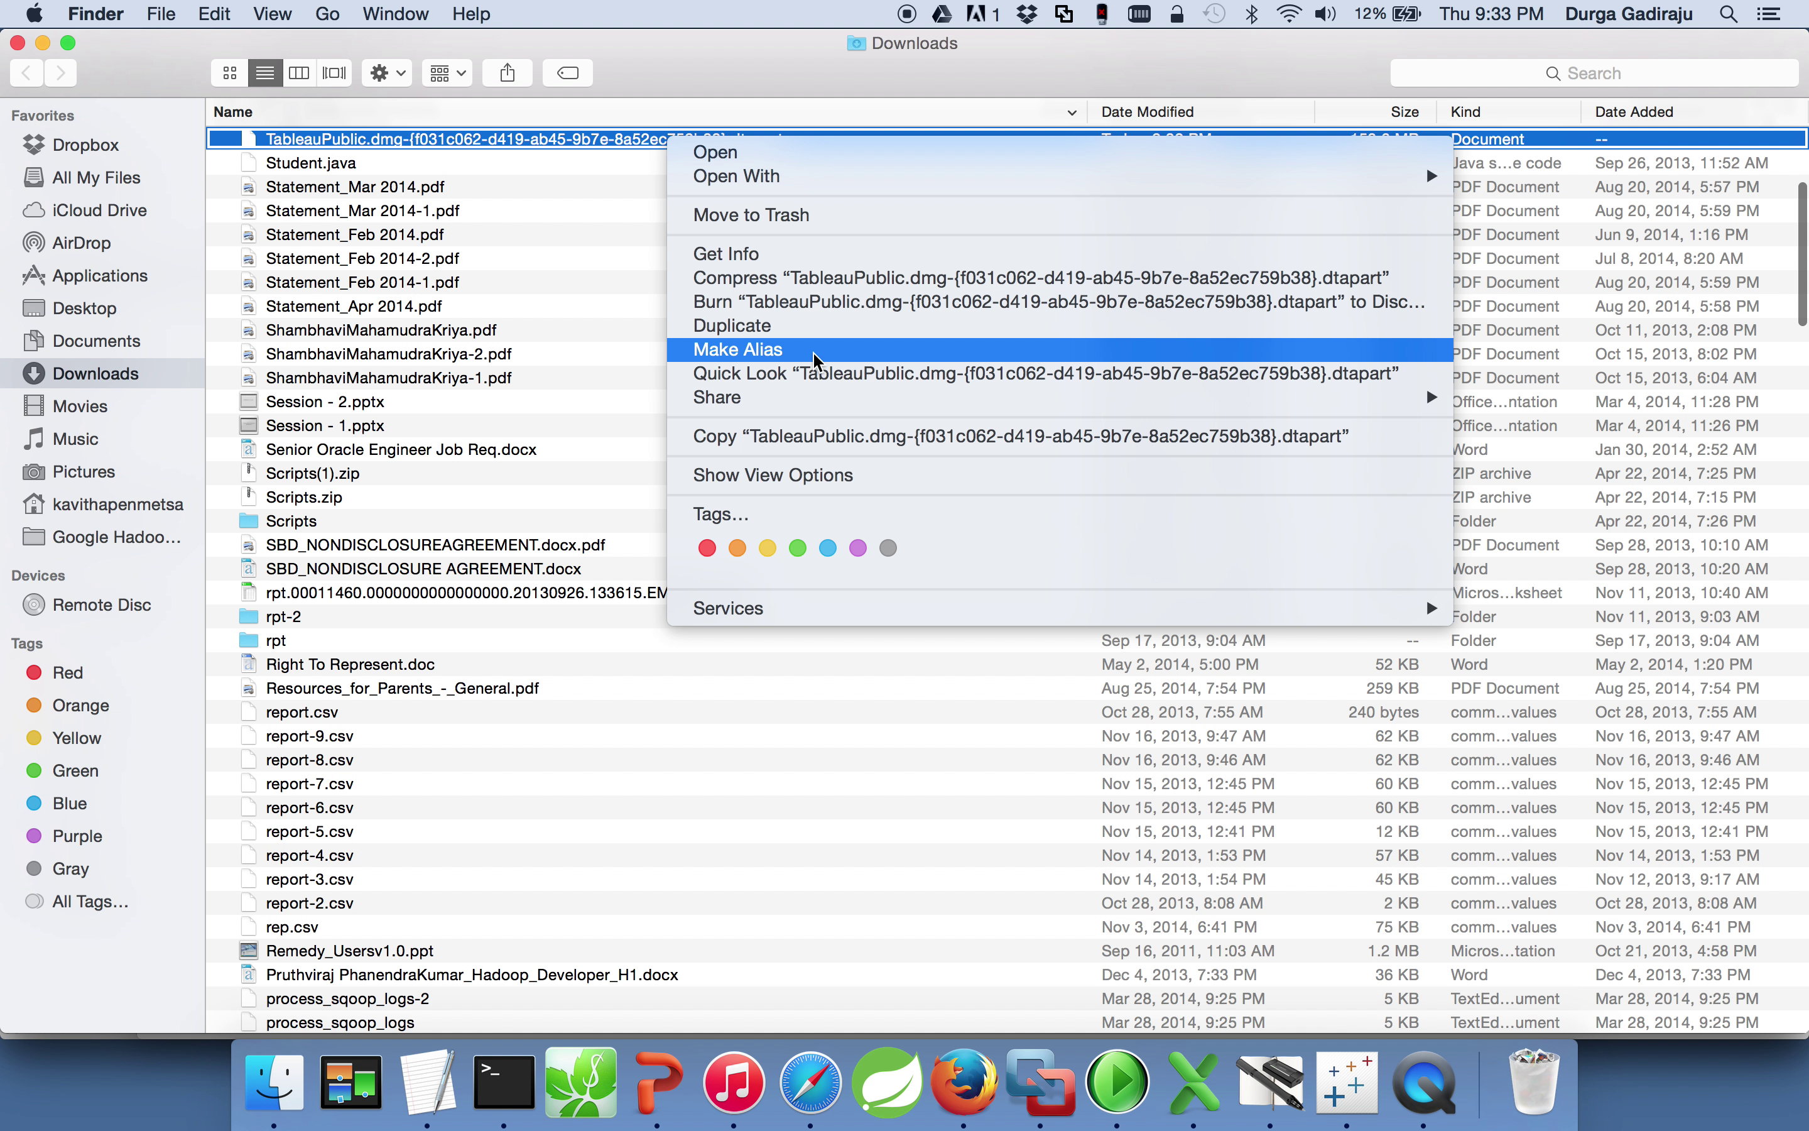
key("super+Tab")
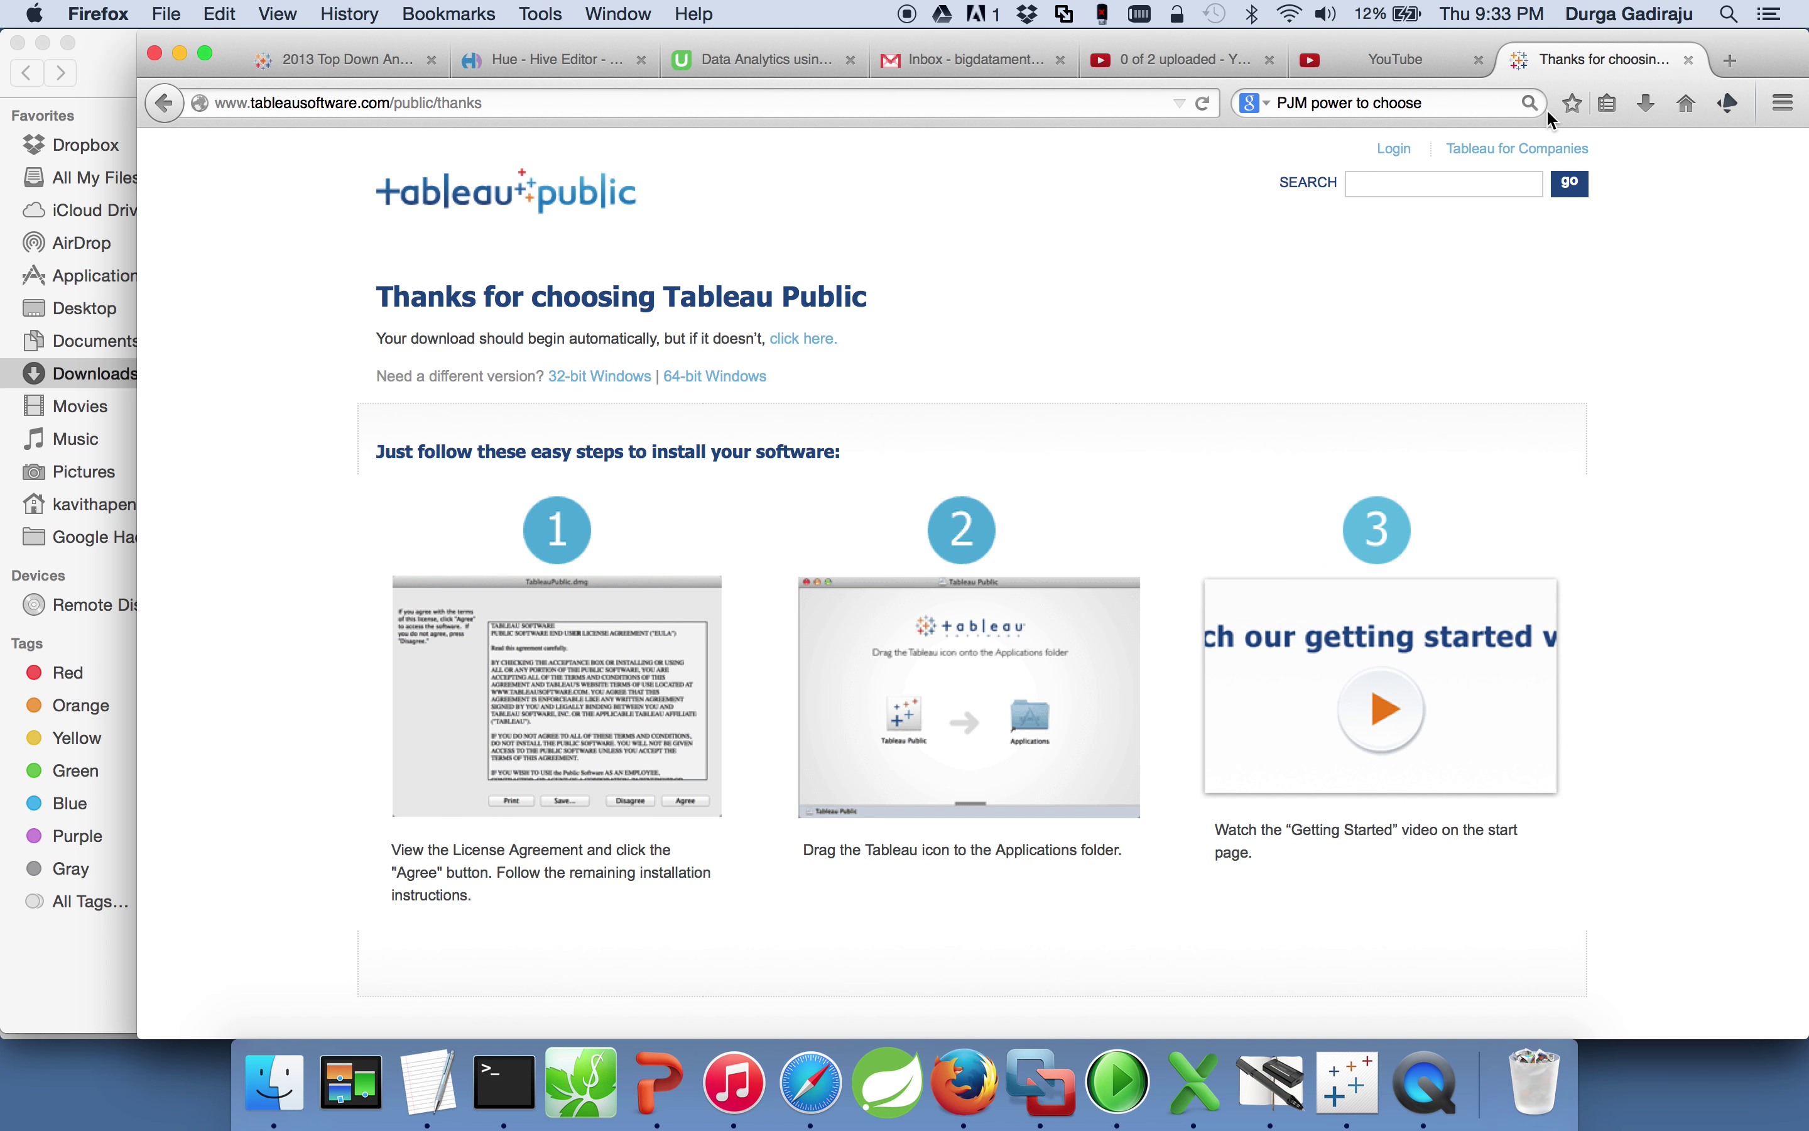
left_click(1692, 62)
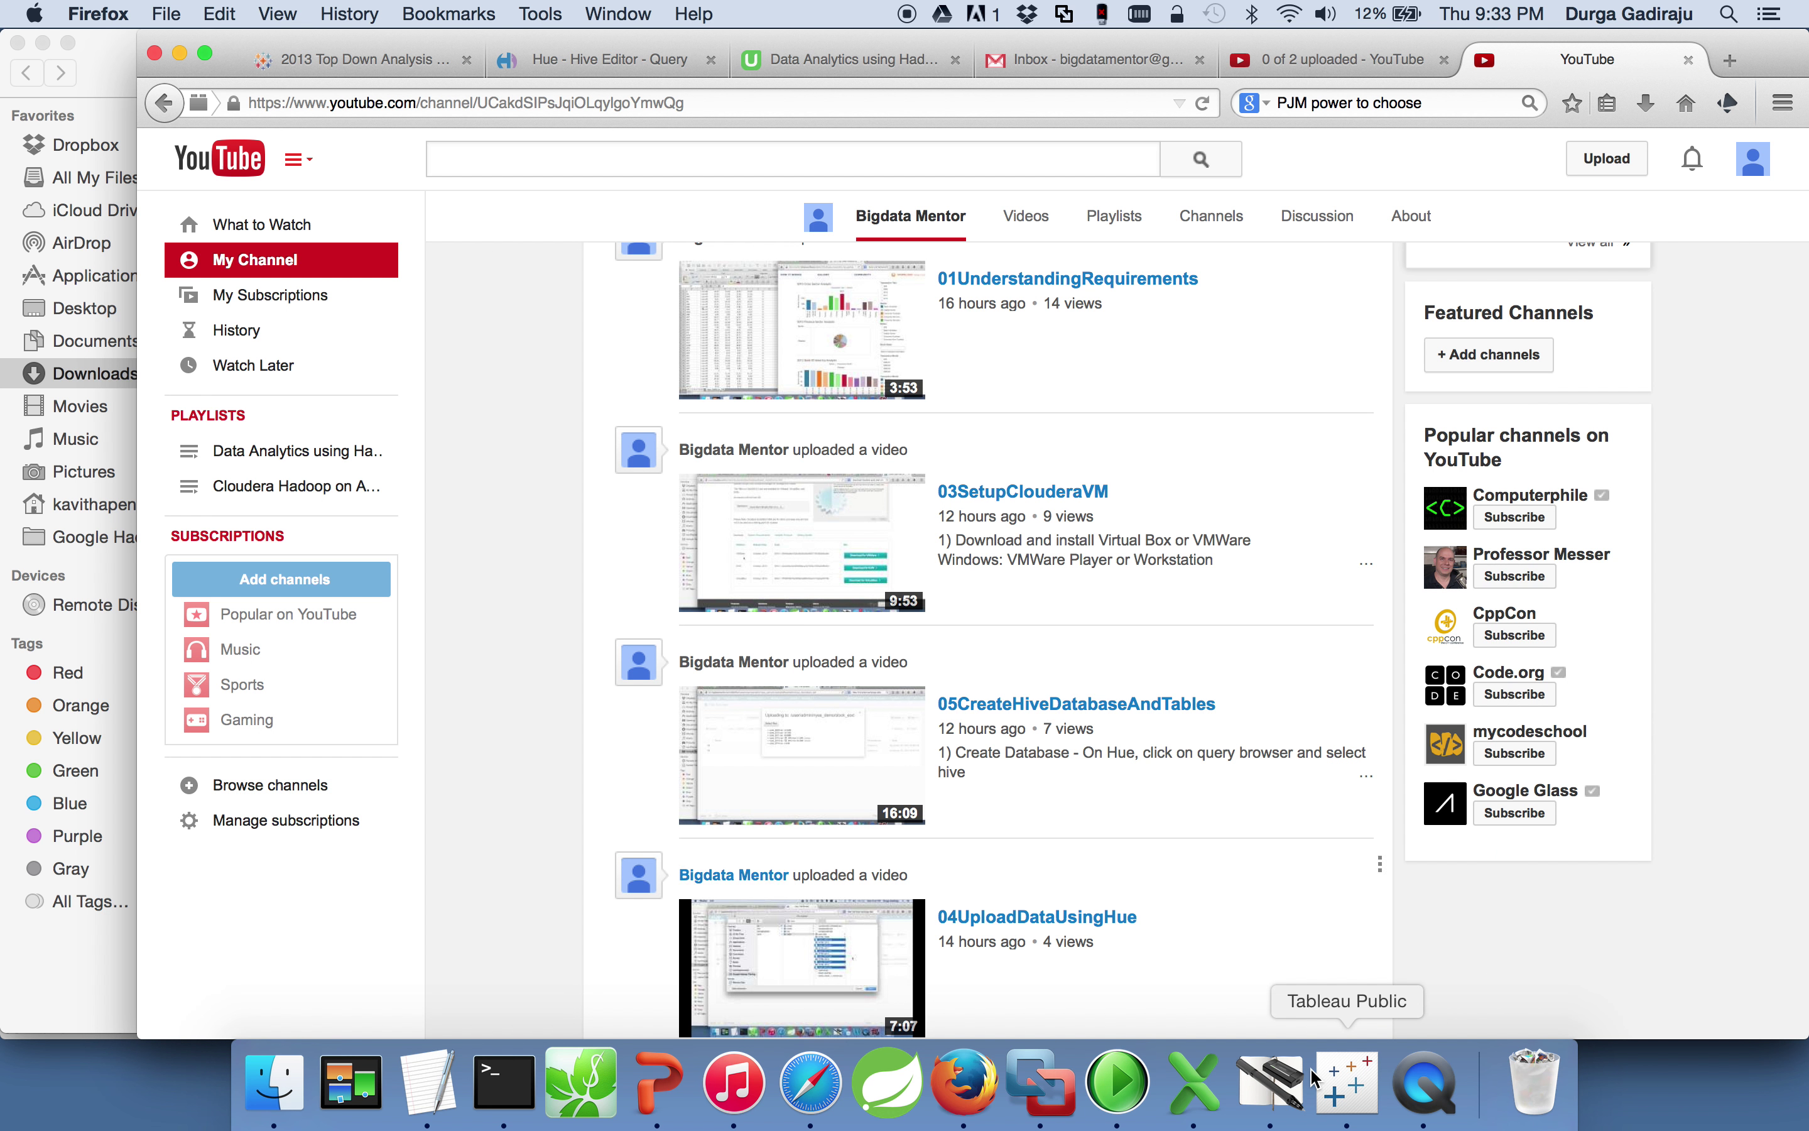
Step: Launch Tableau Public from Finder's Applications folder, opening the Book2 crime-count workbook
left_click(275, 1077)
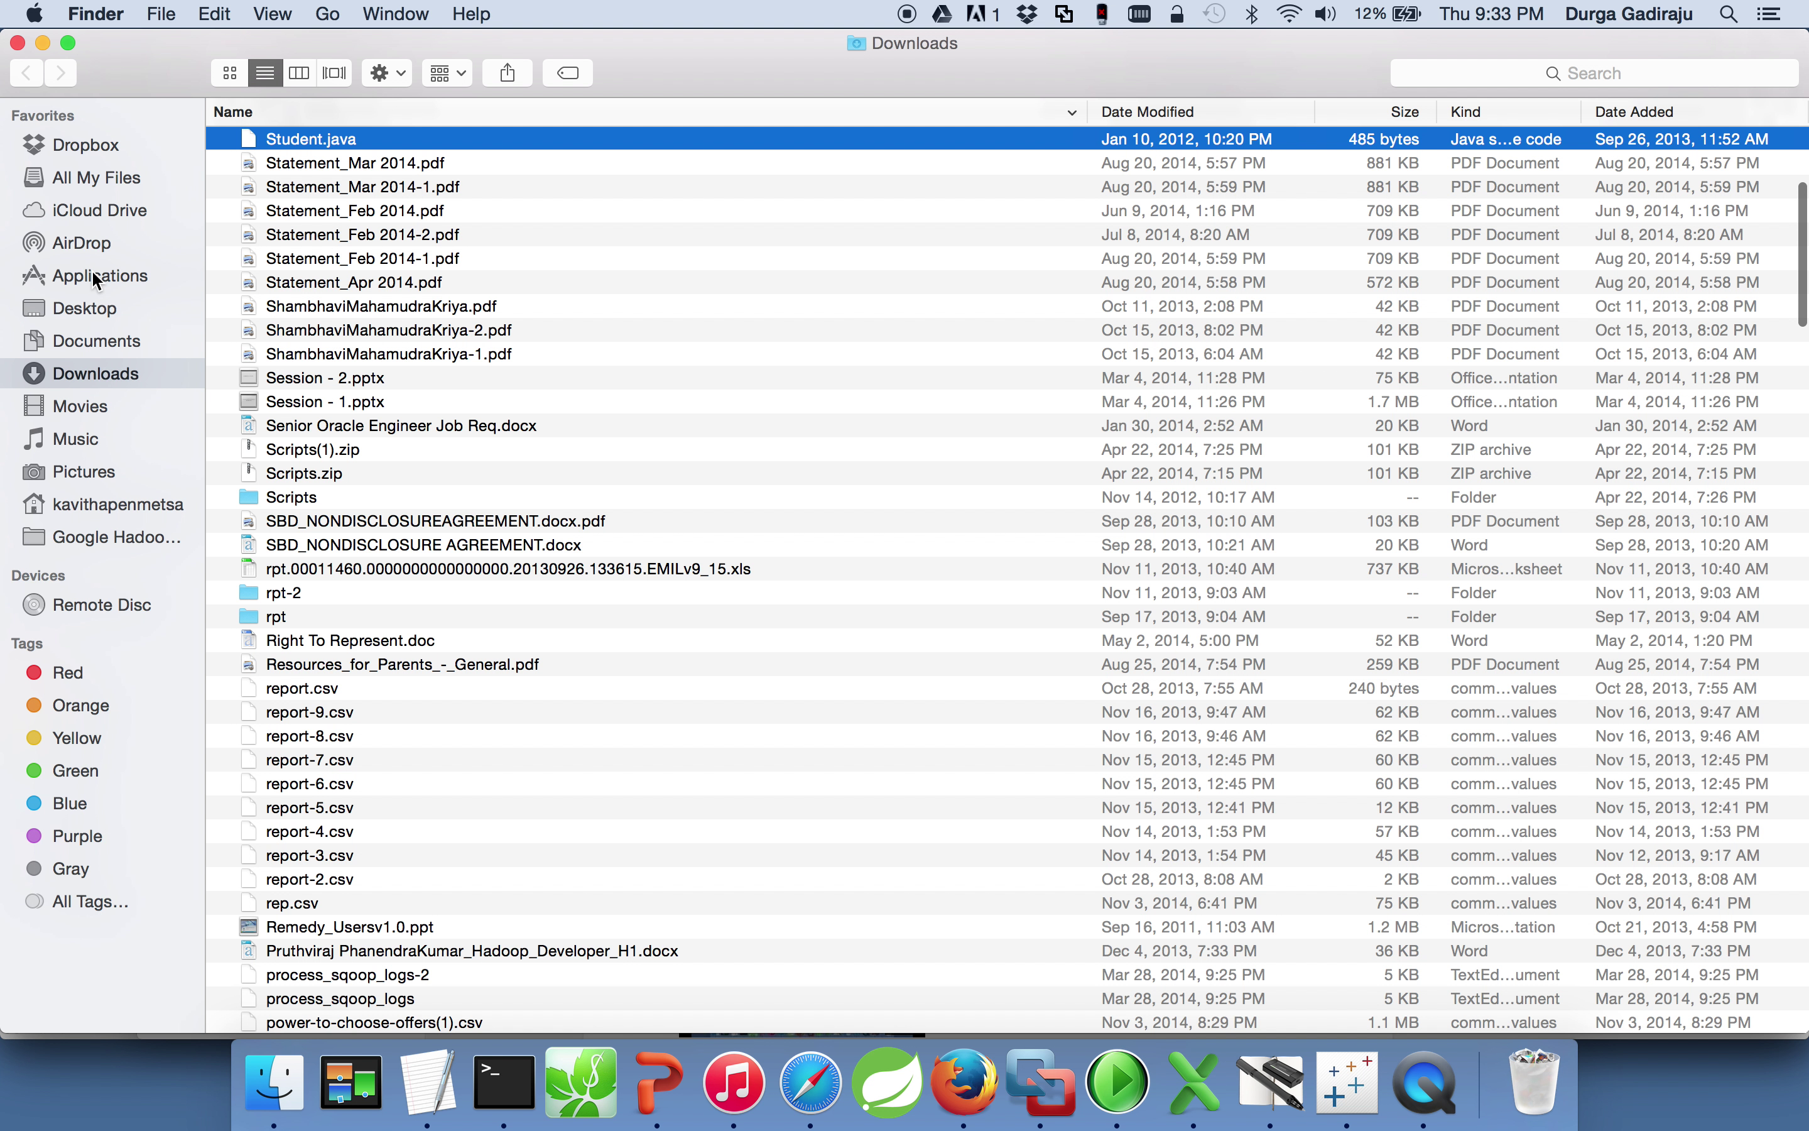
left_click(92, 270)
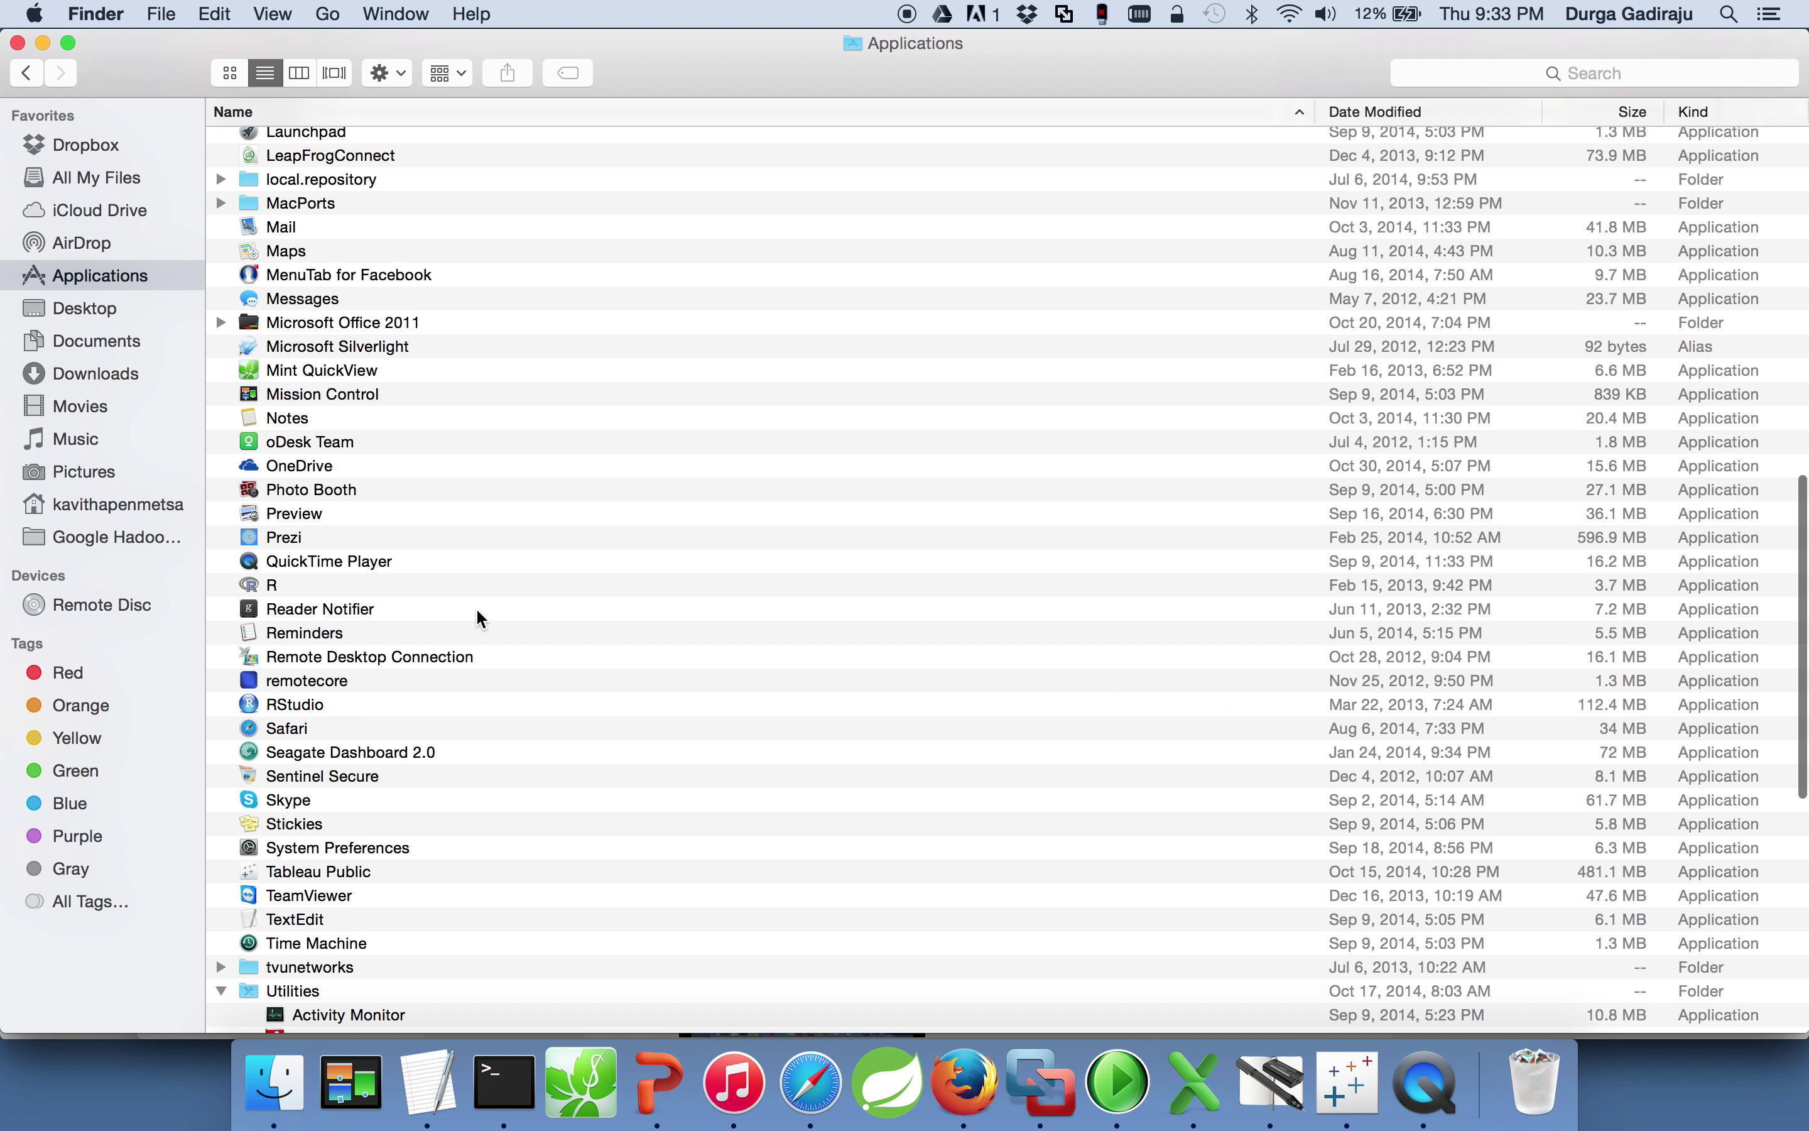
scroll(481, 617, "down", 5)
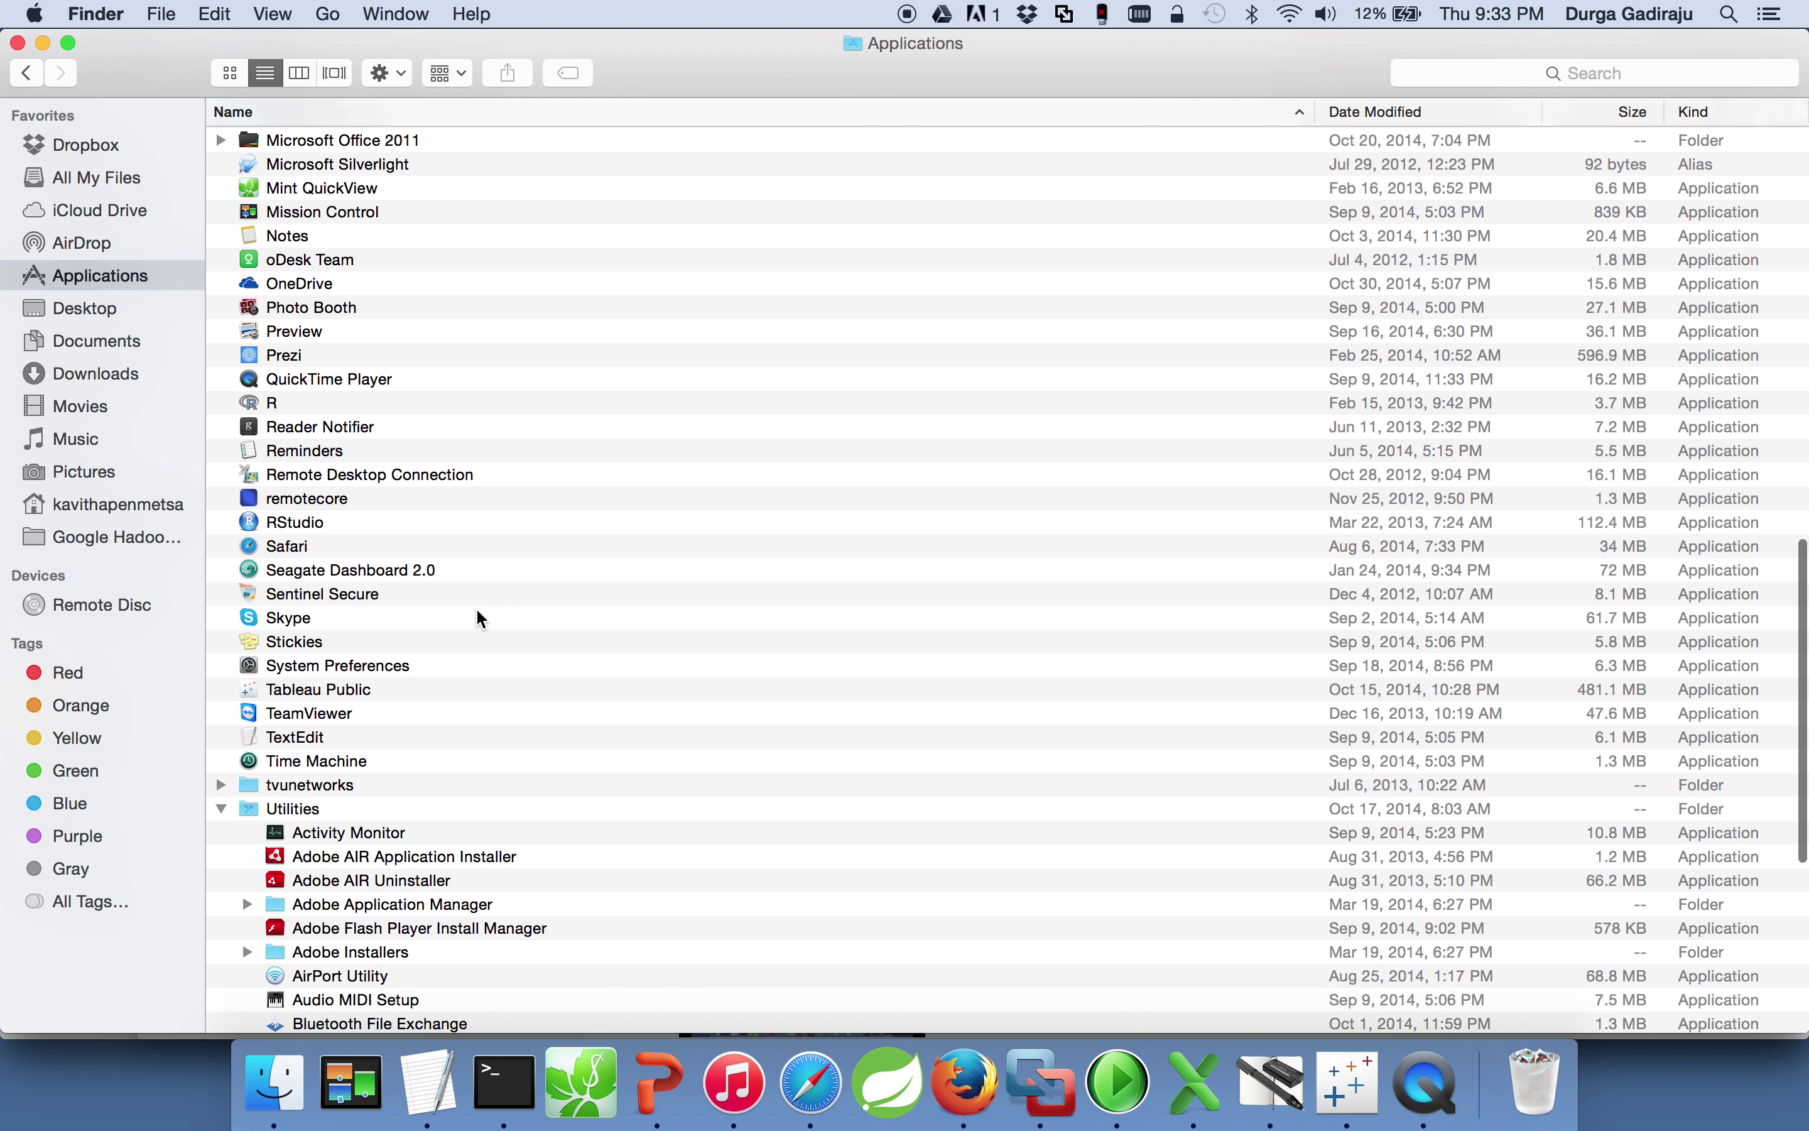
left_click(221, 808)
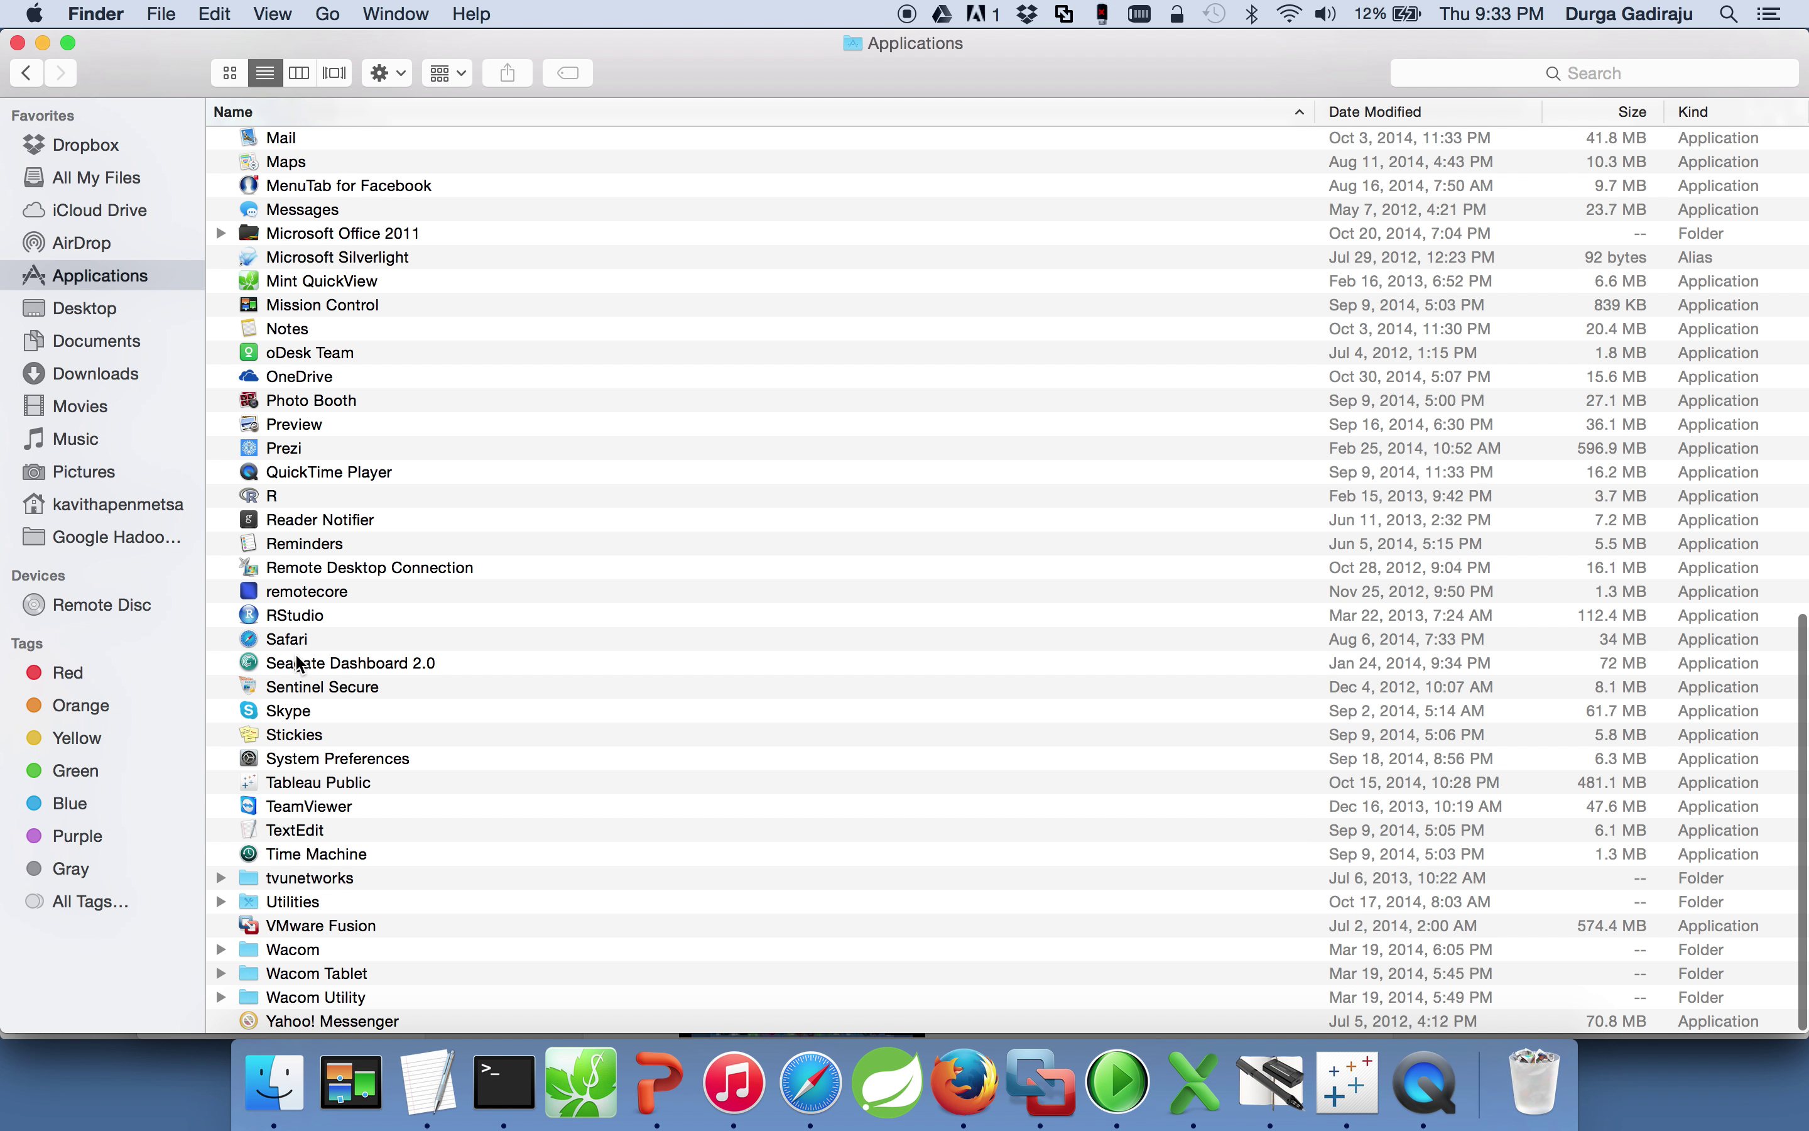
double_click(315, 781)
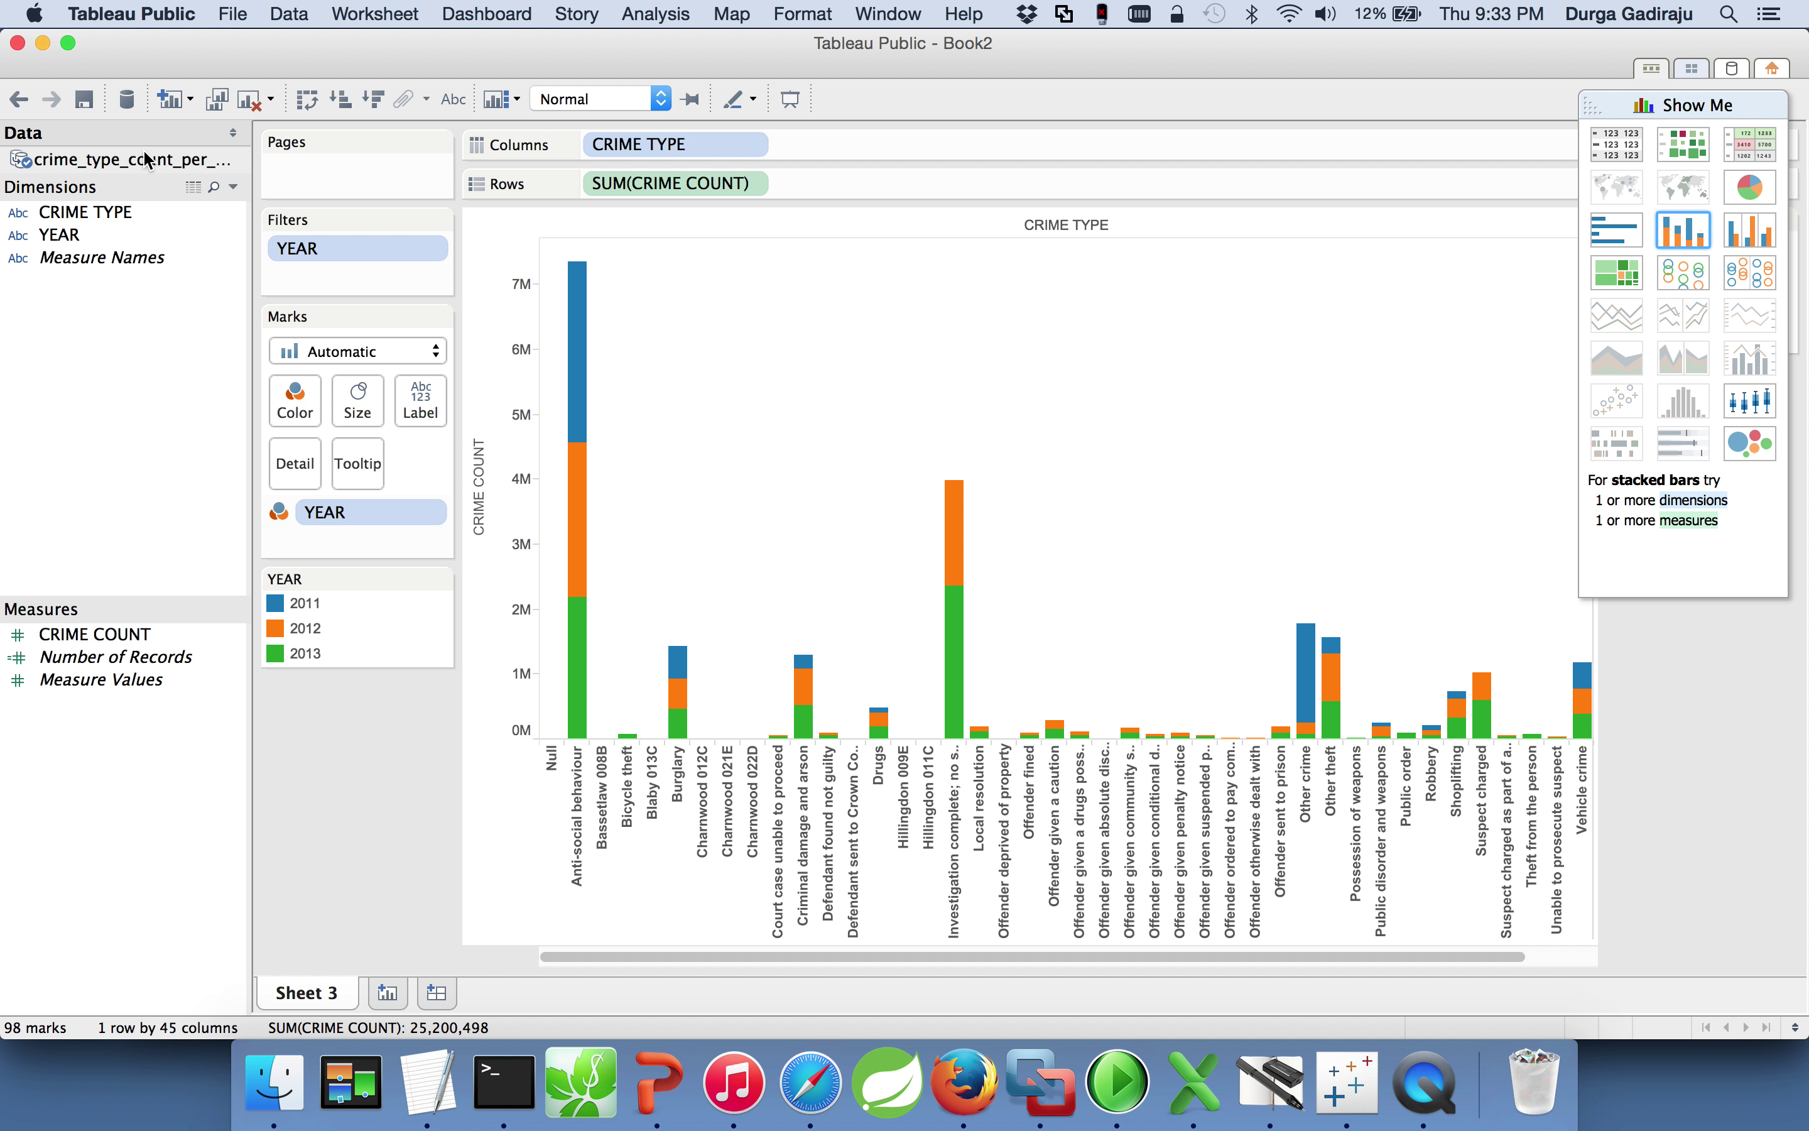
left_click(303, 22)
Step: Close Book2 with Don't Save and relaunch Tableau Public from Applications
mouse_move(224, 23)
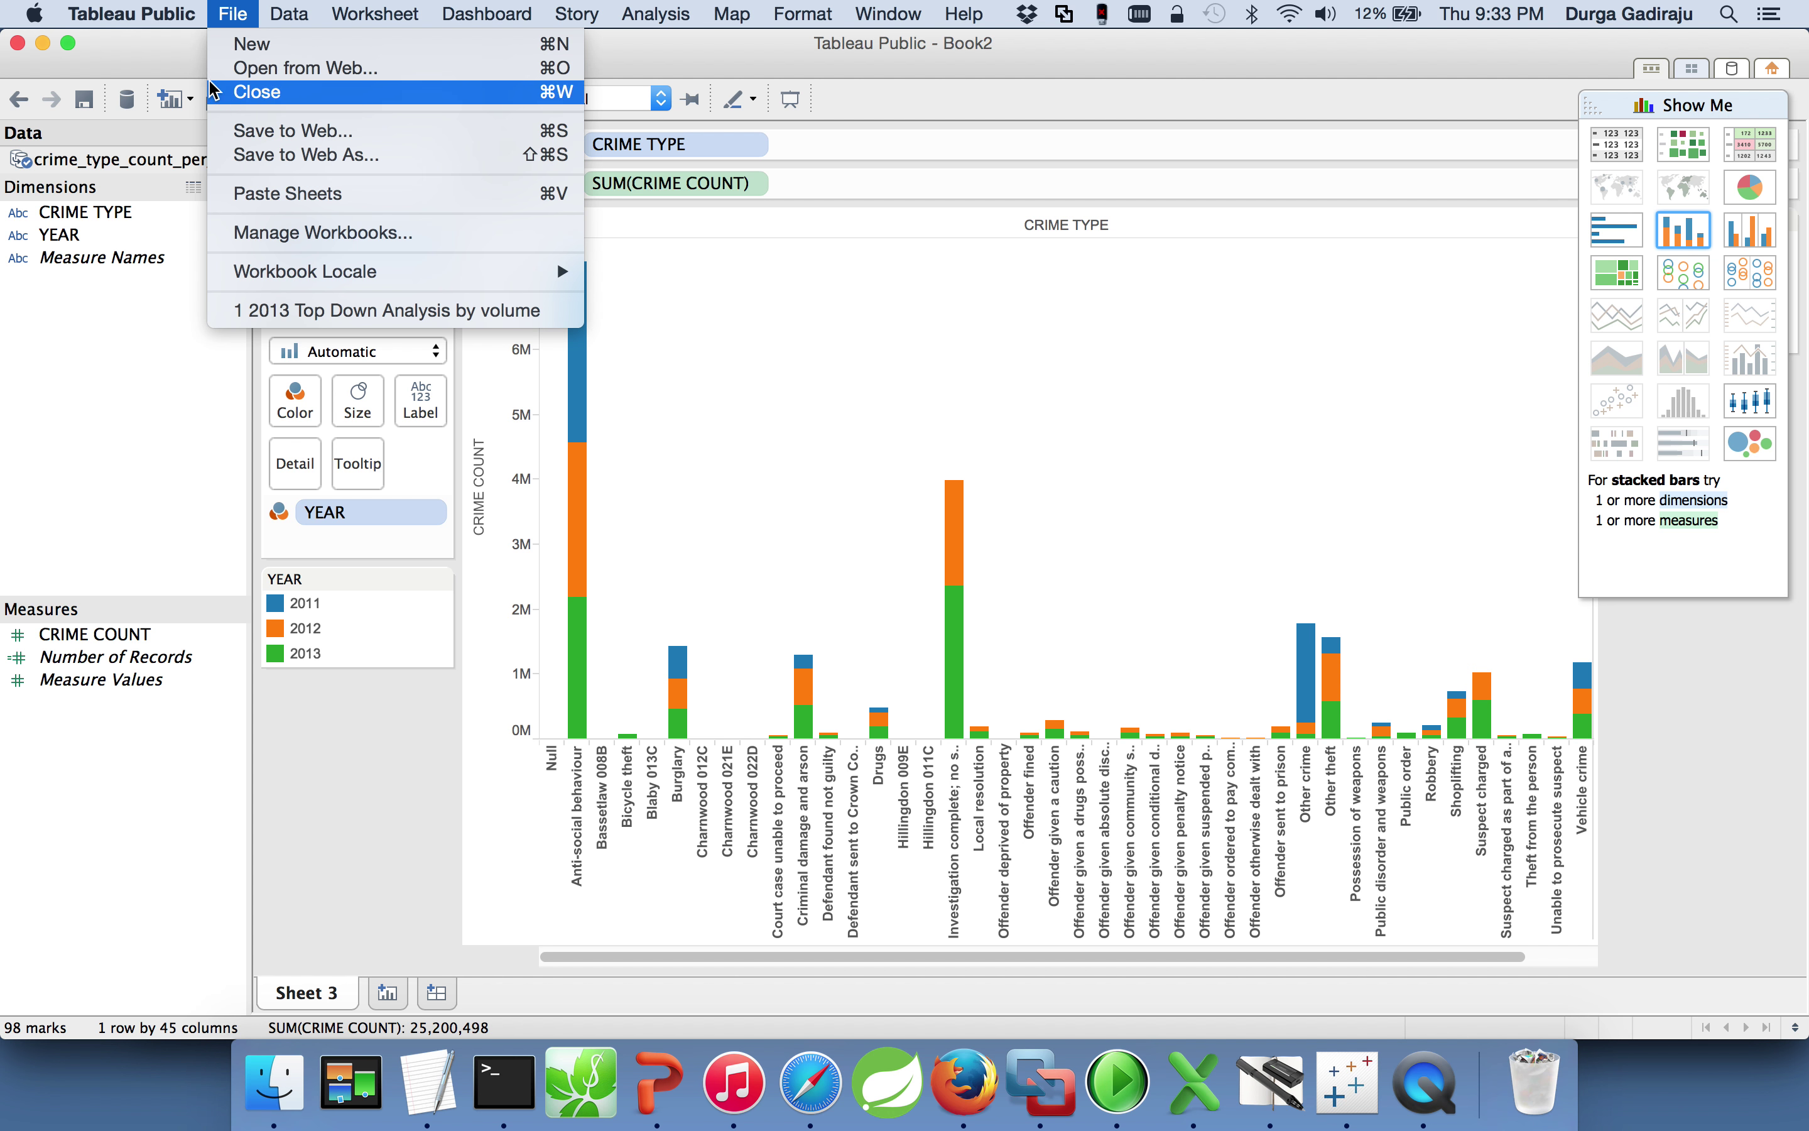
left_click(26, 58)
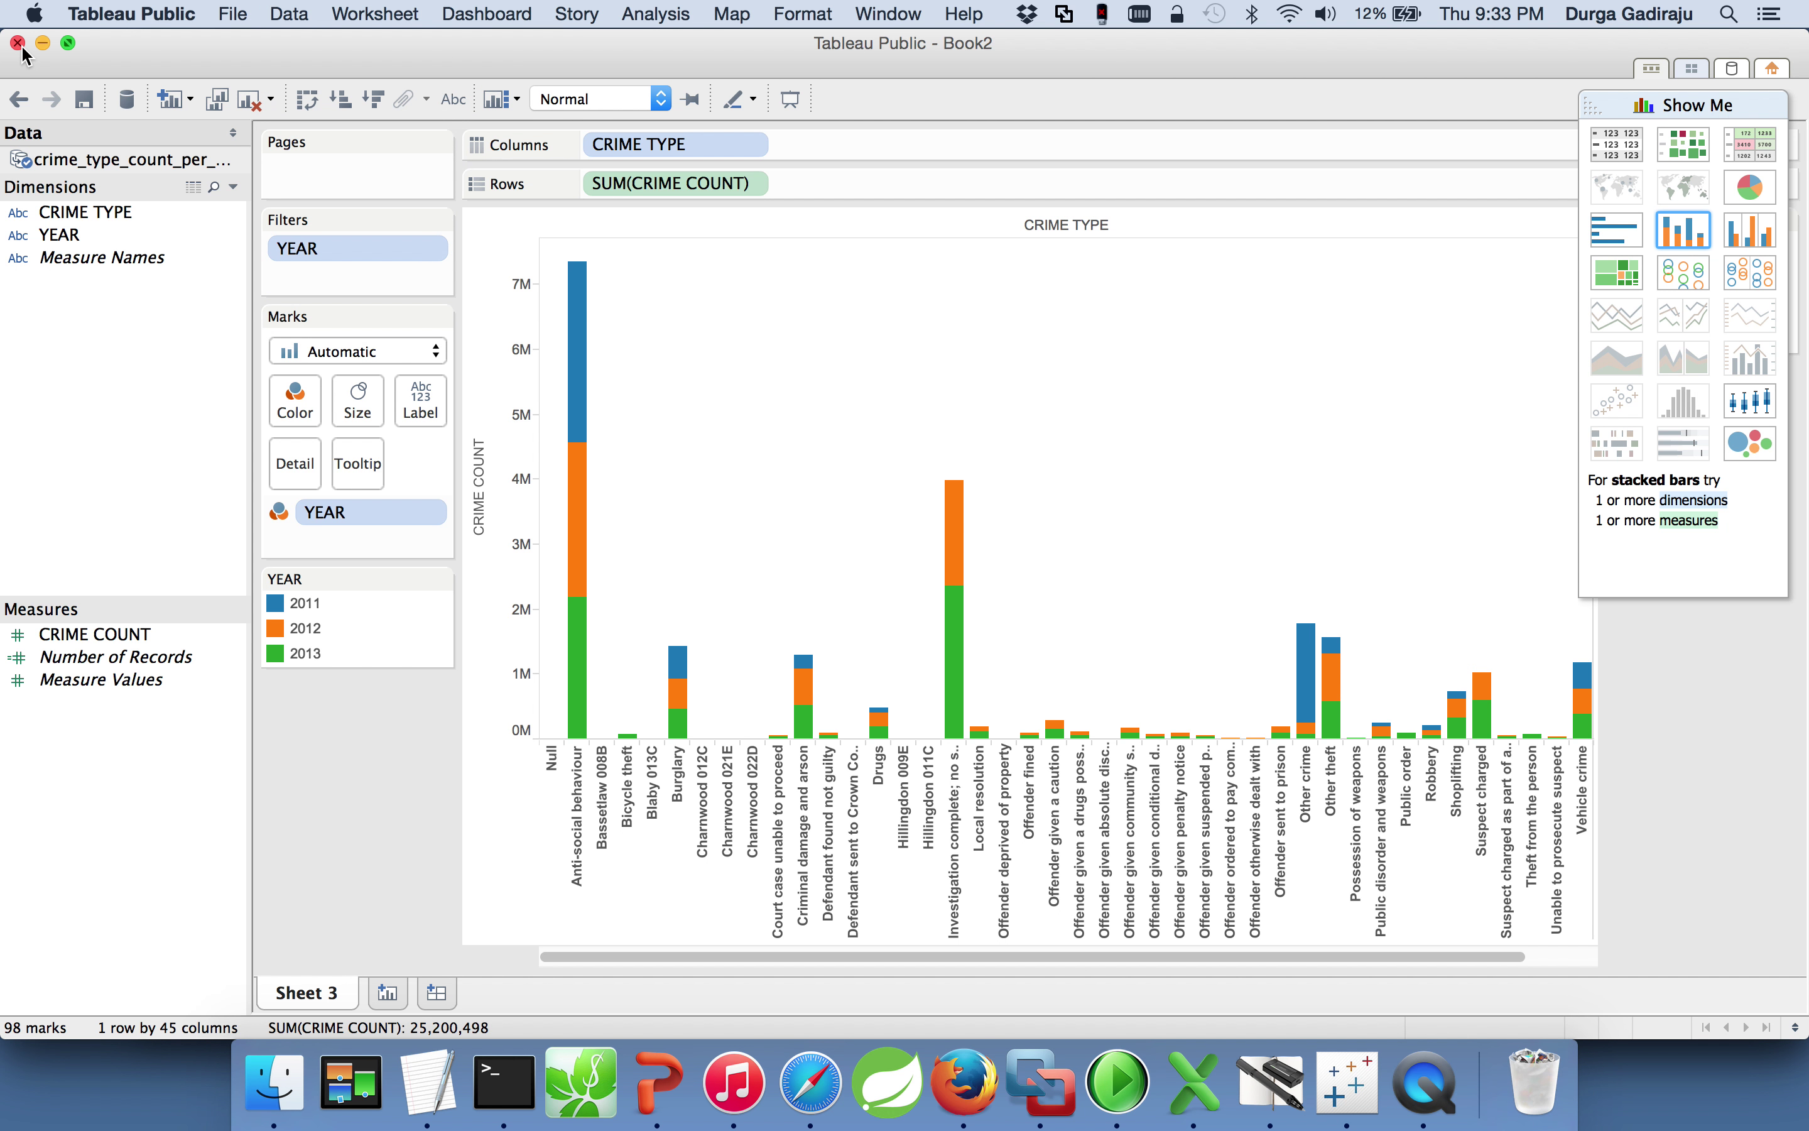
left_click(19, 44)
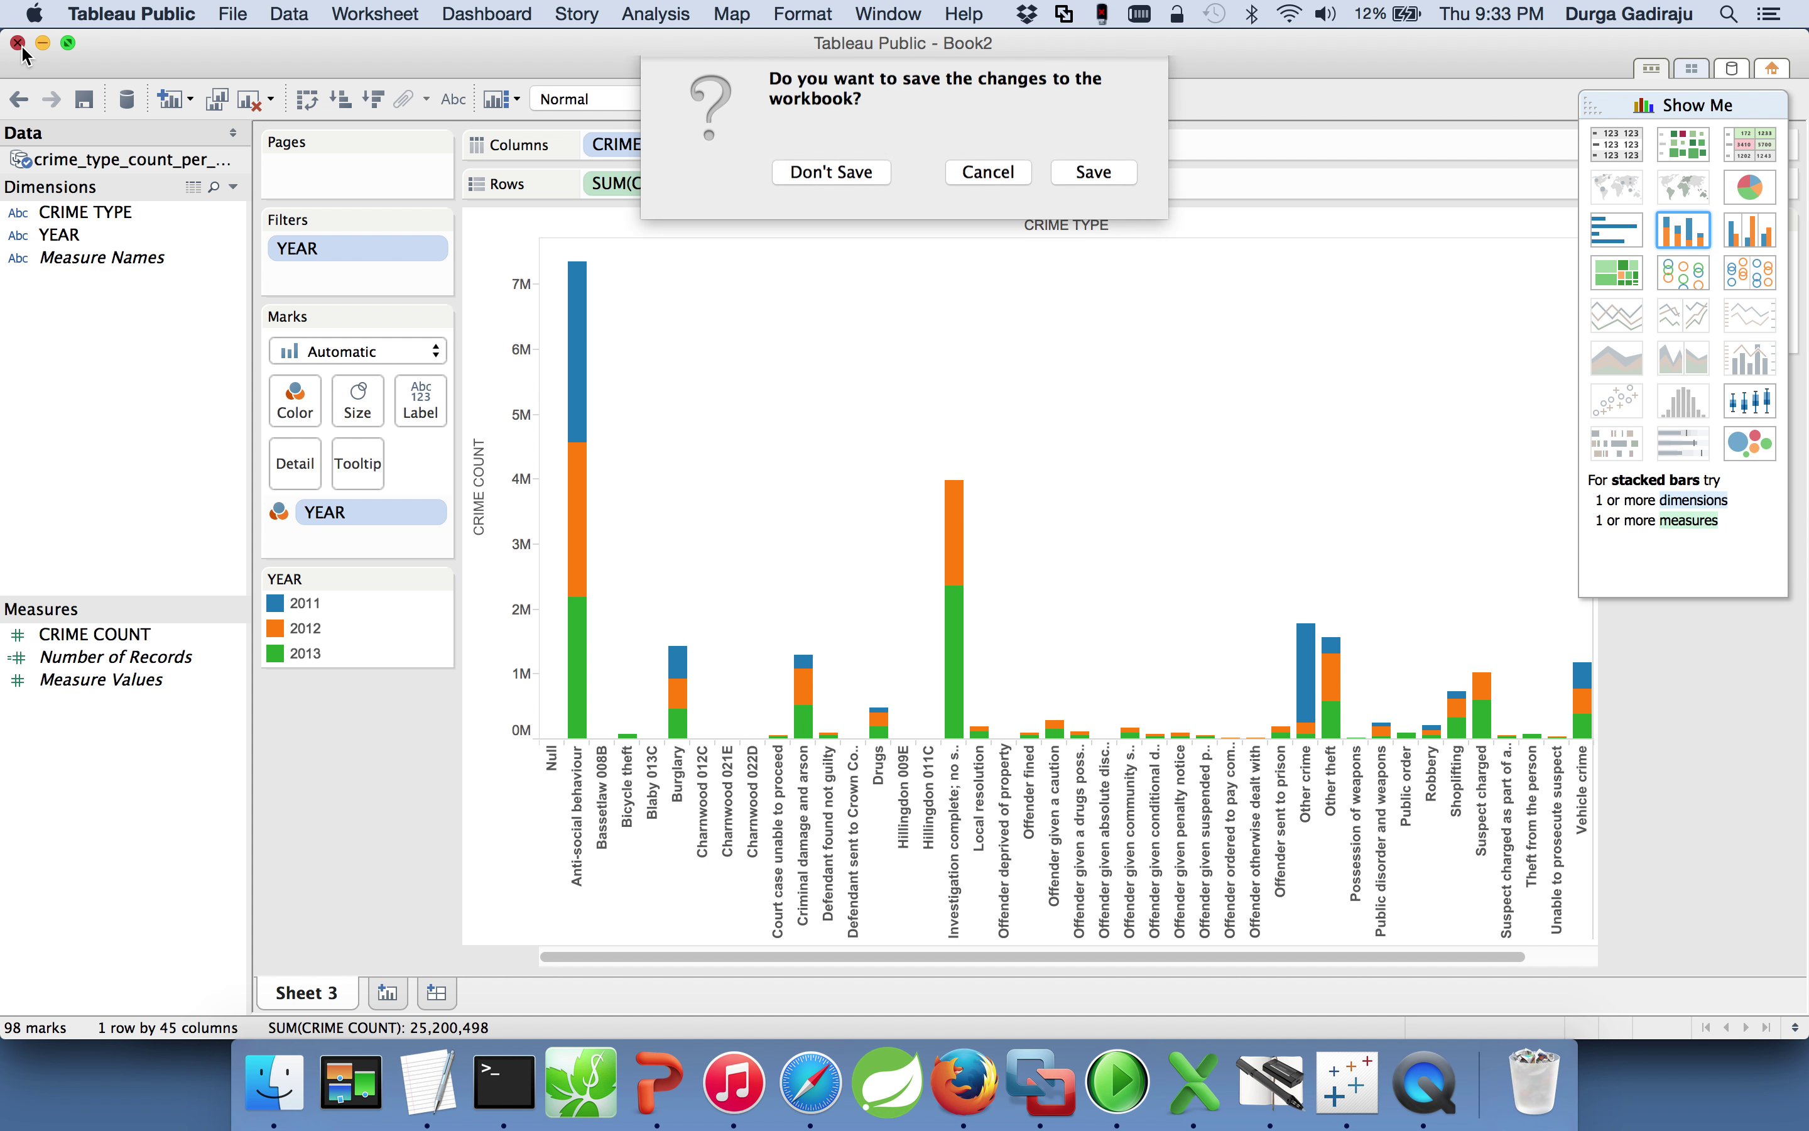
left_click(841, 180)
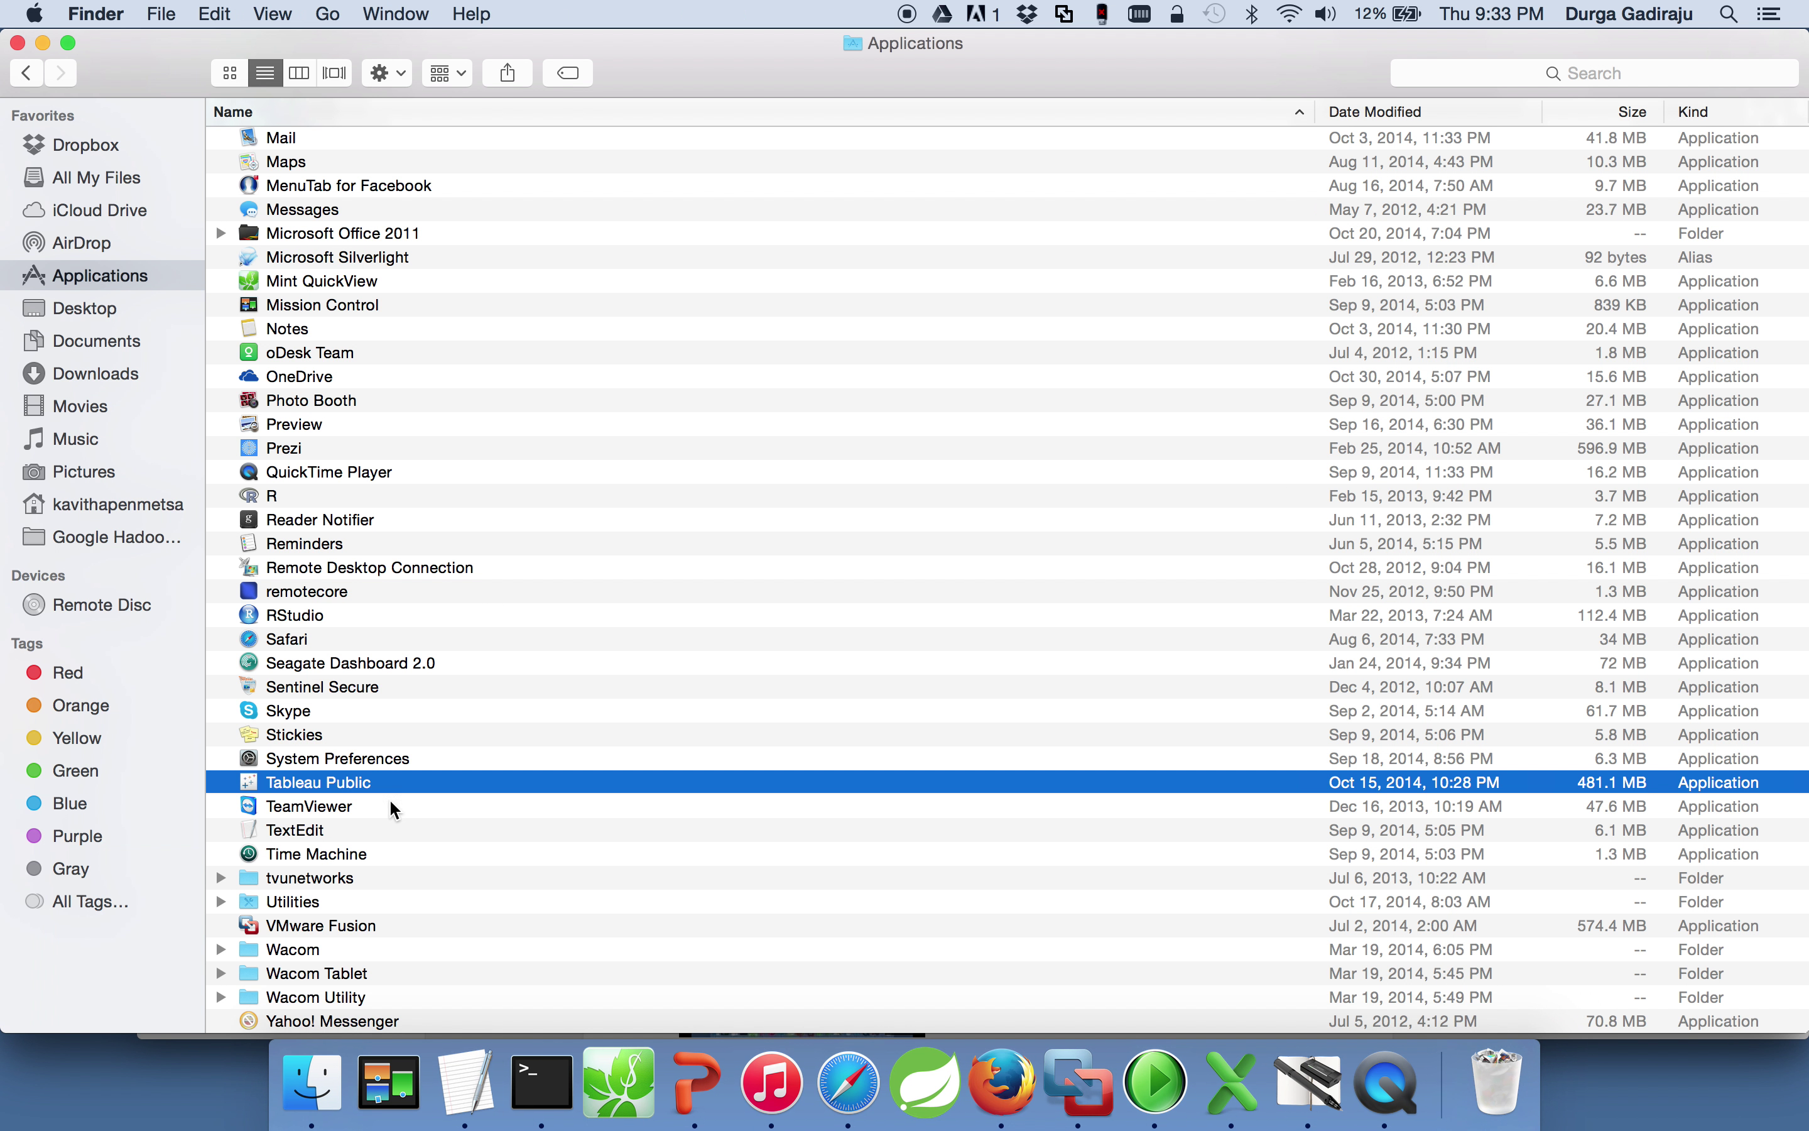
double_click(353, 785)
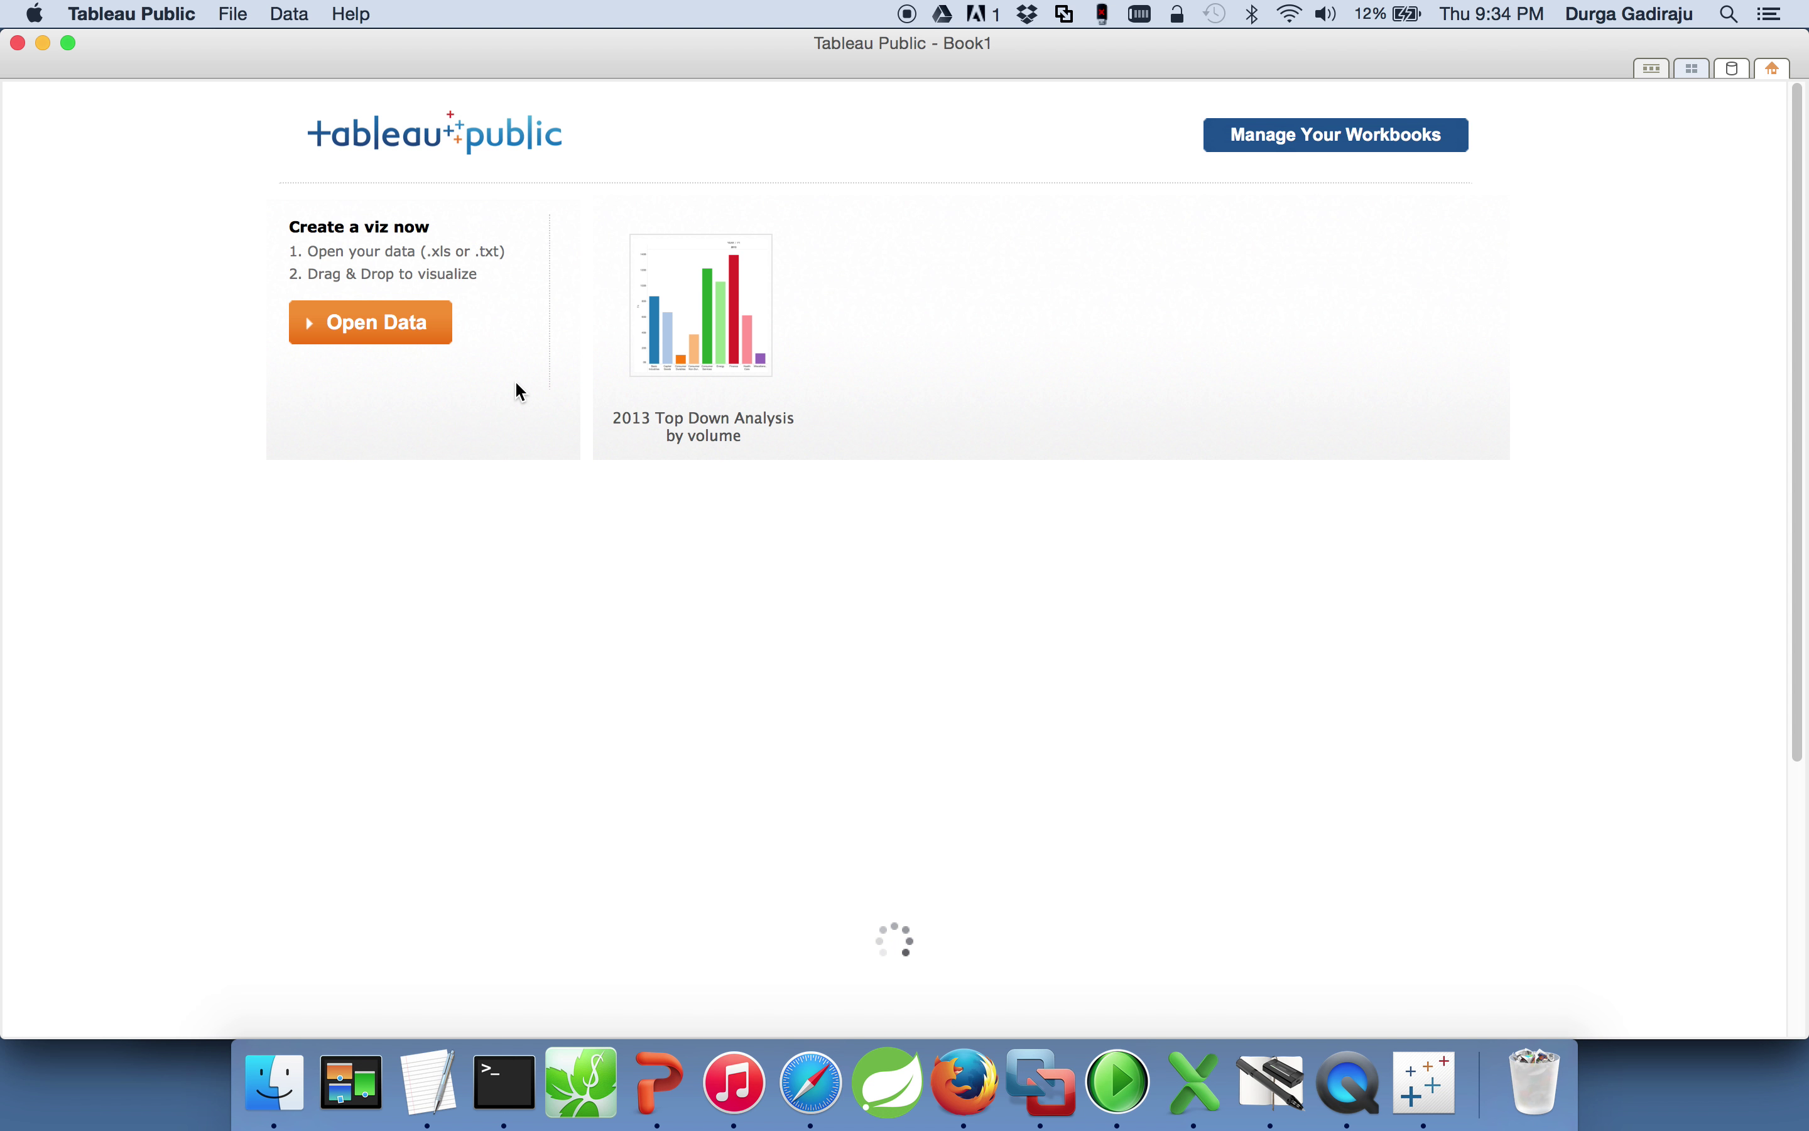
Step: Choose Open Data on the Book1 start page to begin connecting a data source
mouse_move(703, 389)
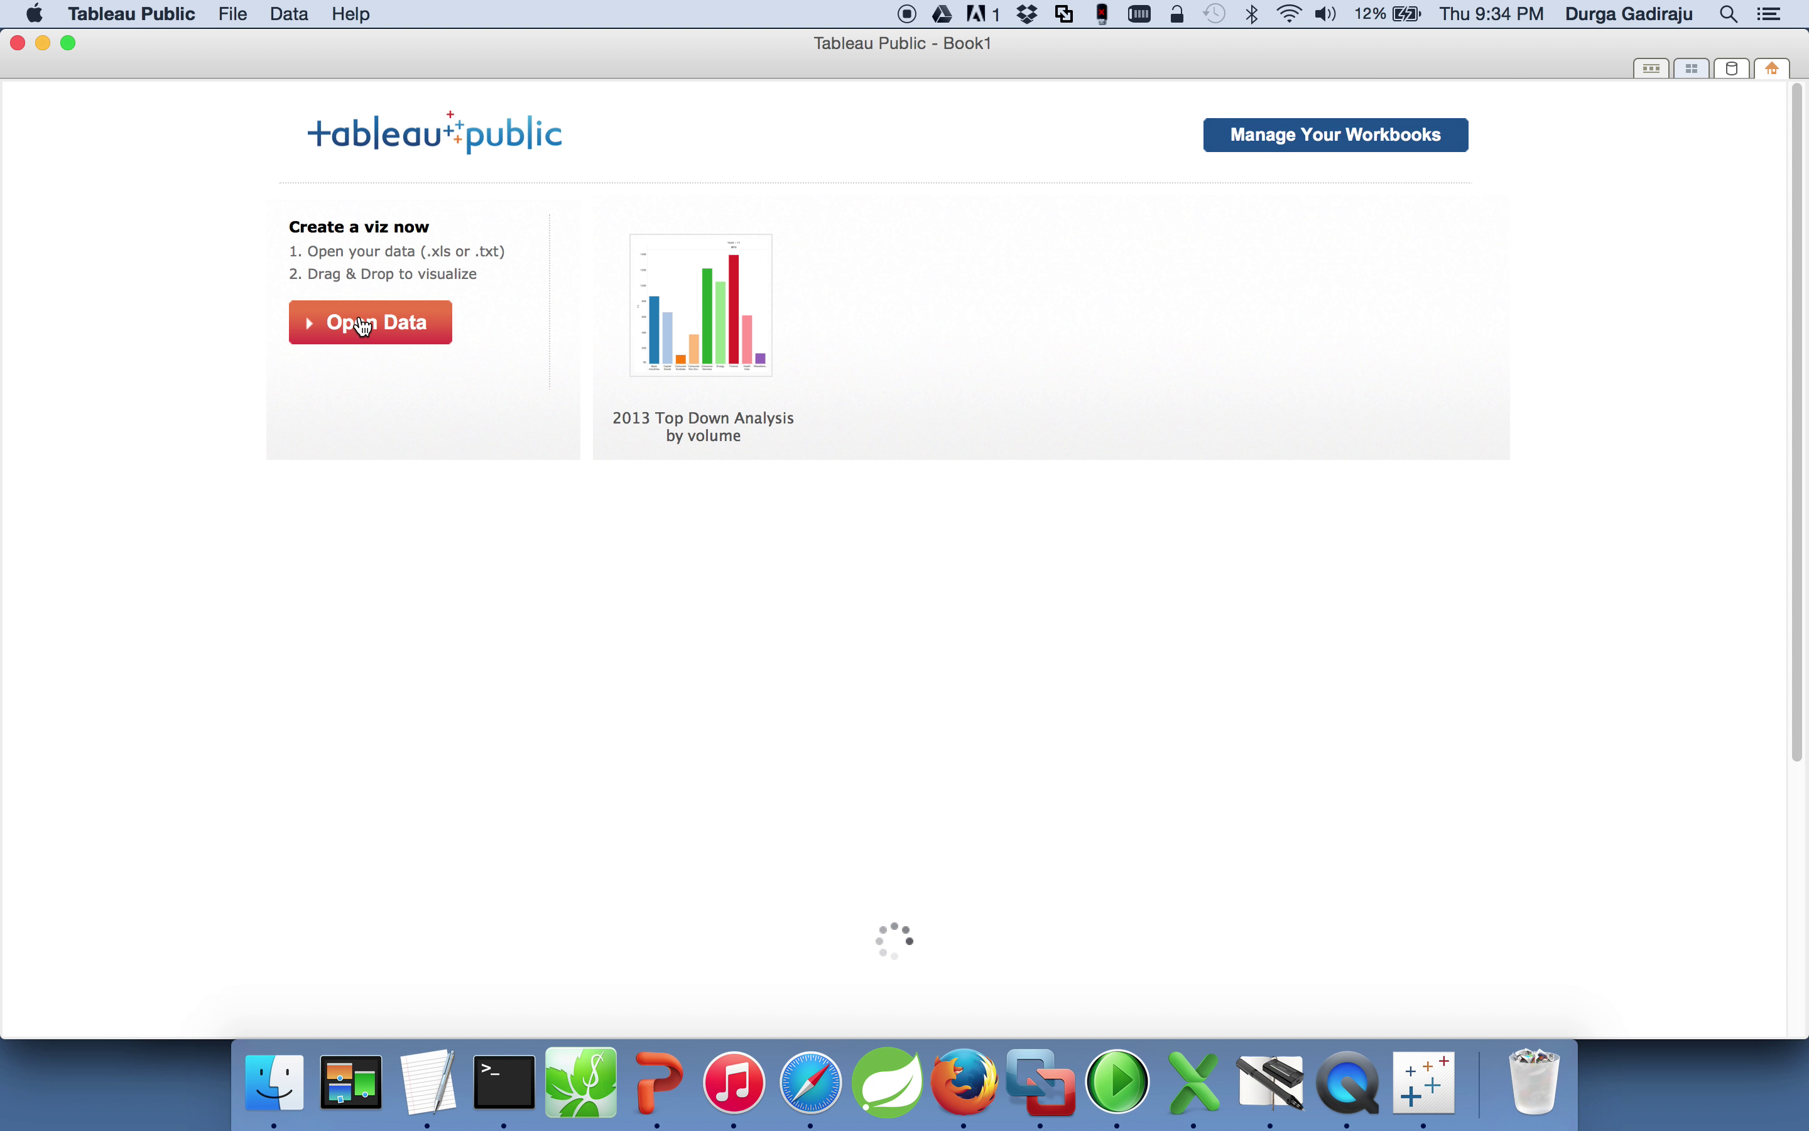
left_click(365, 327)
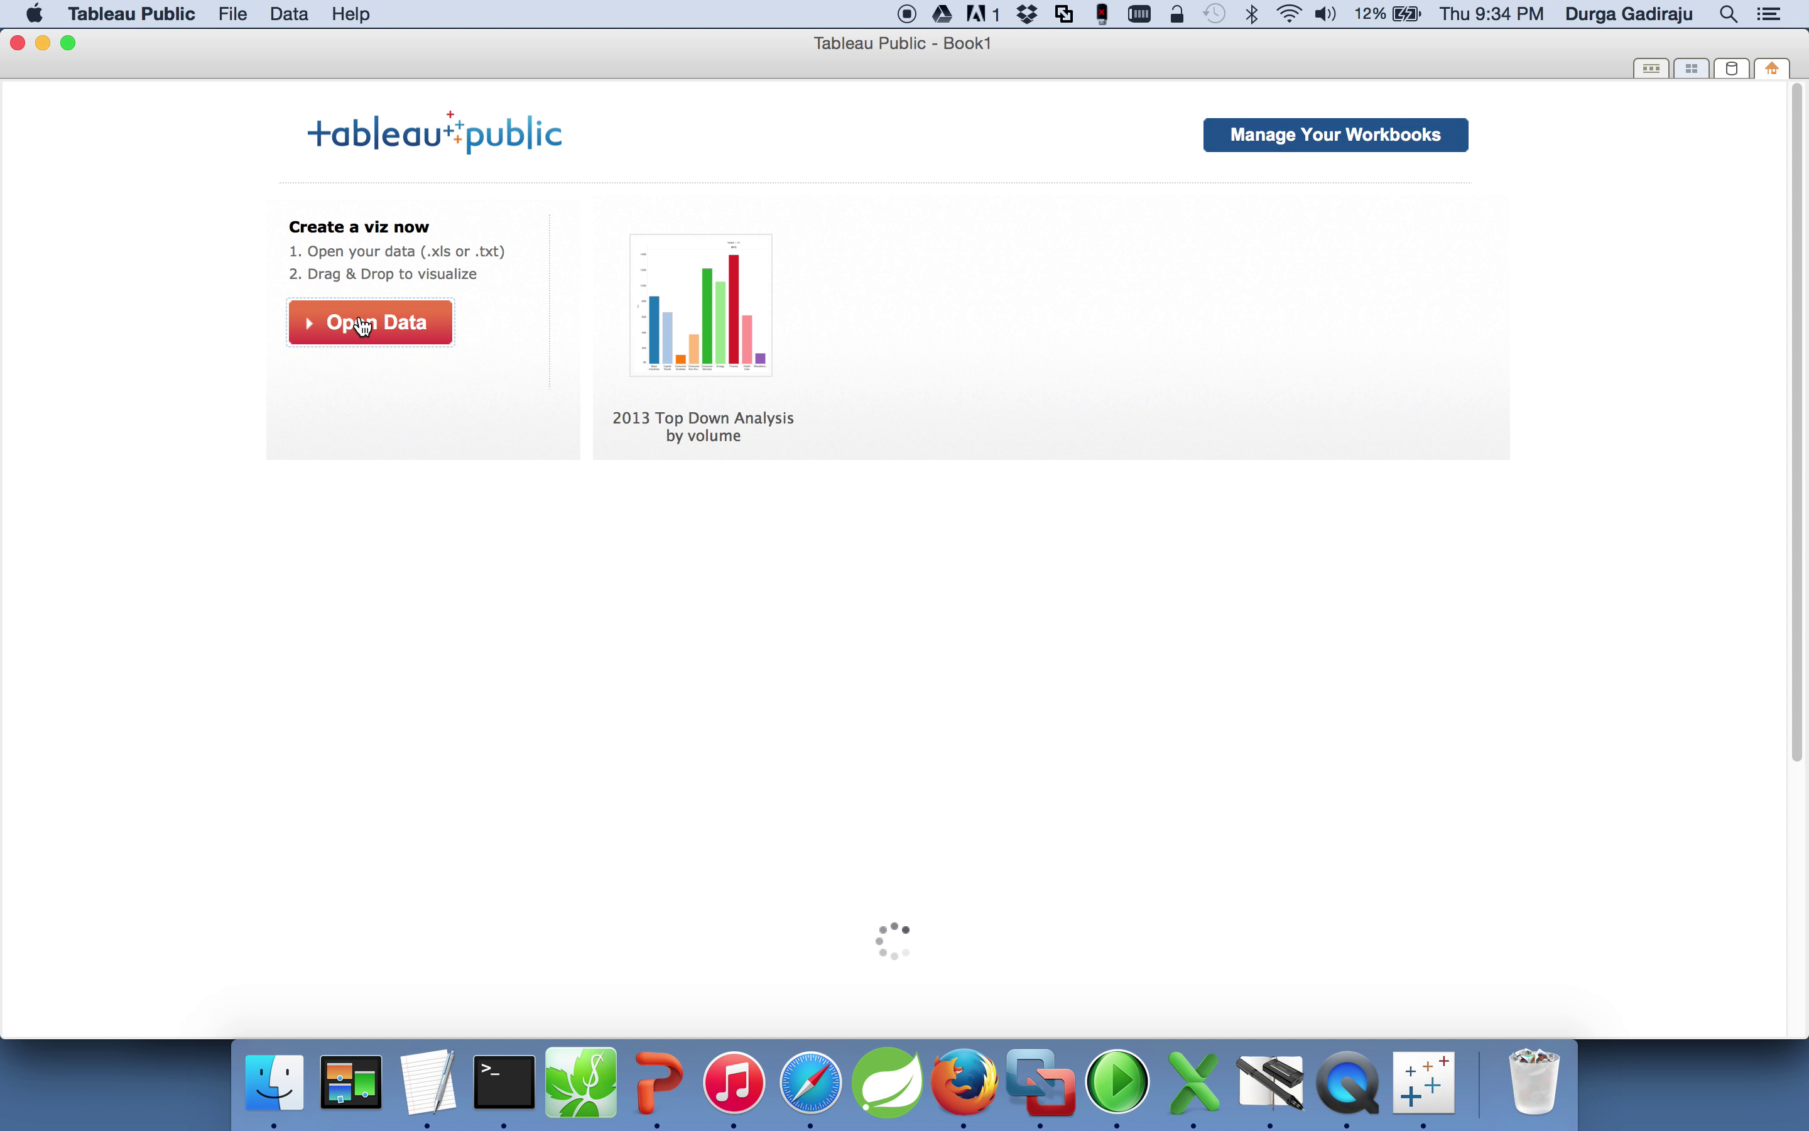